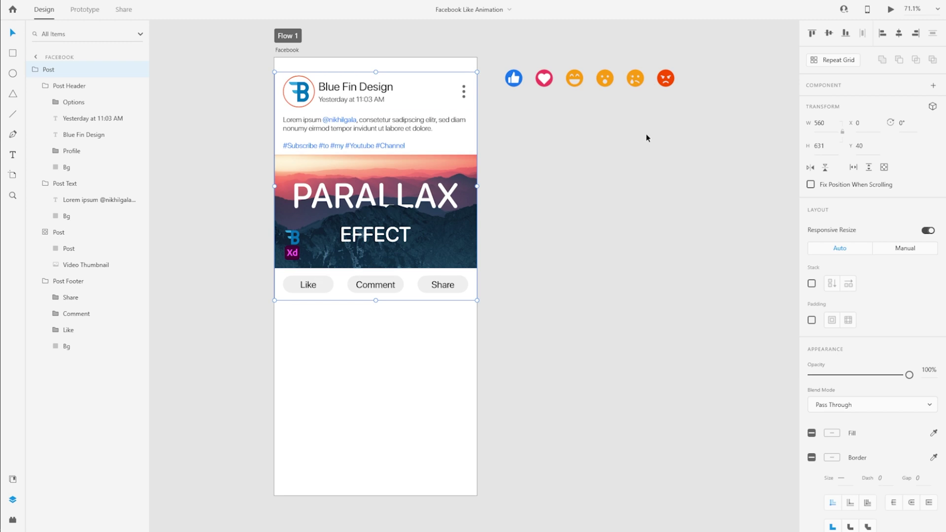
left_click_drag(689, 109, 514, 79)
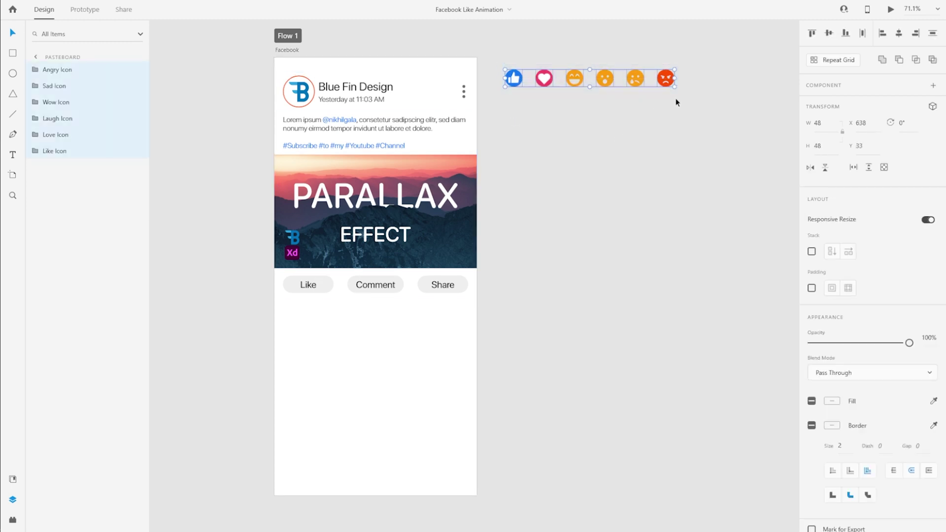
left_click(666, 78)
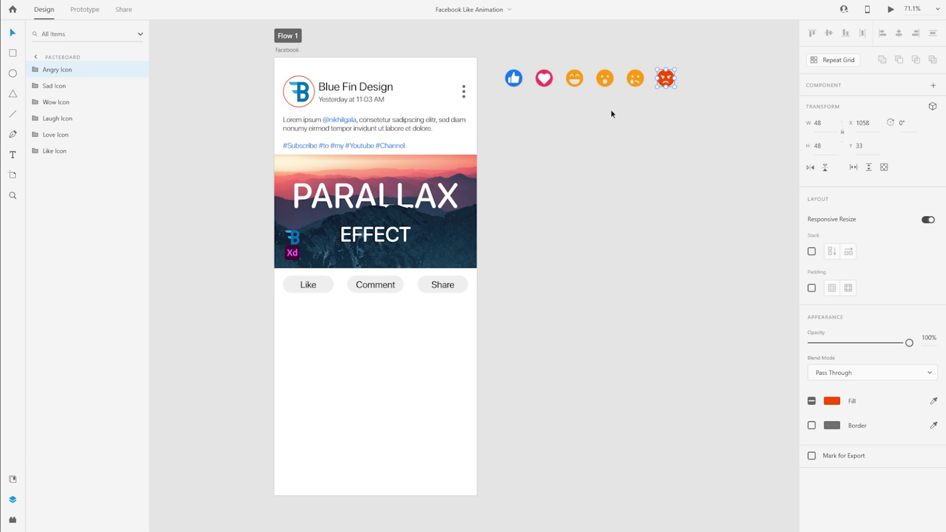
left_click(600, 127)
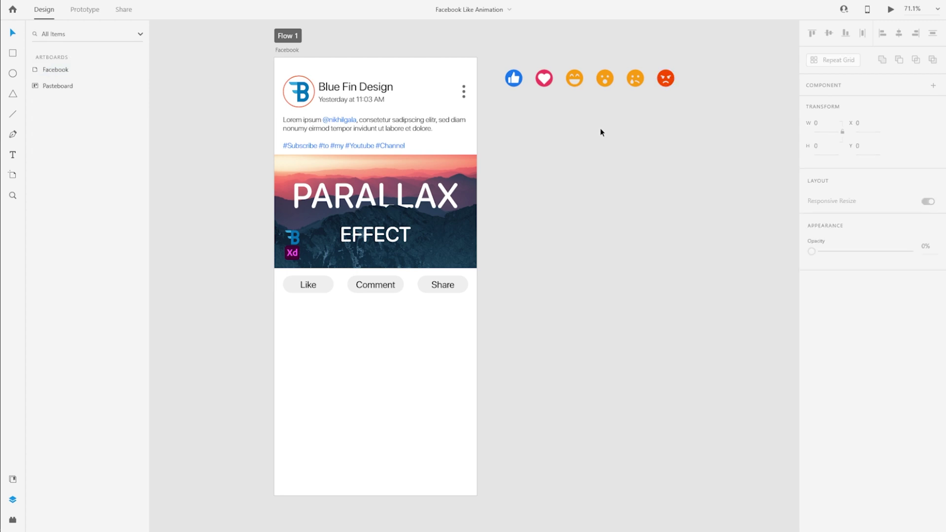
Step: Group the Like label with its white pill as Text and centre it above the thumbs-up icon at X 618, Y -7
scroll(523, 60, "up", 5)
scroll(522, 64, "up", 8)
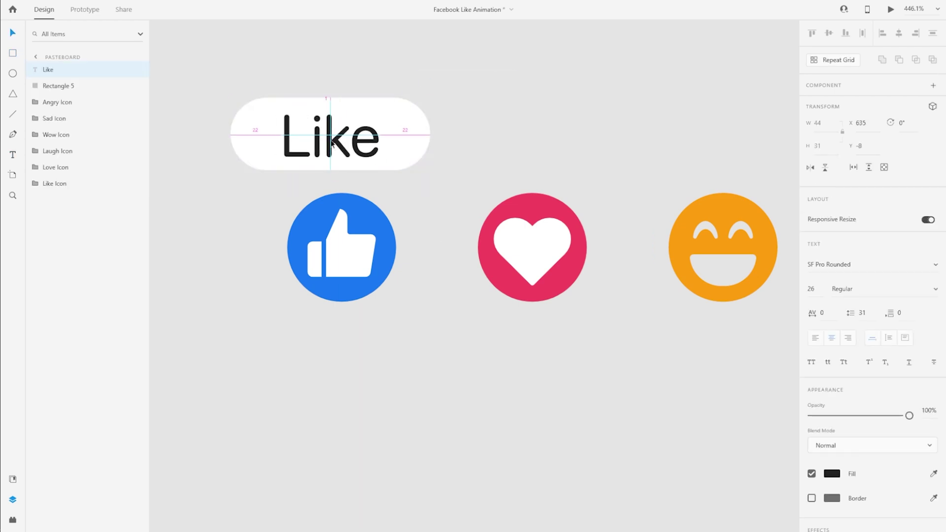
left_click(279, 140, "shift")
key("ctrl+g")
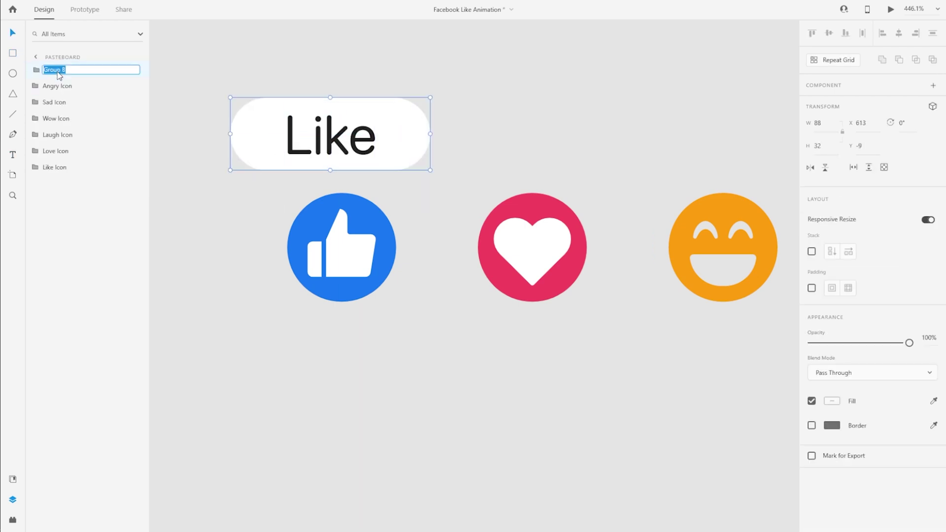
left_click_drag(362, 147, 373, 151)
left_click(165, 104)
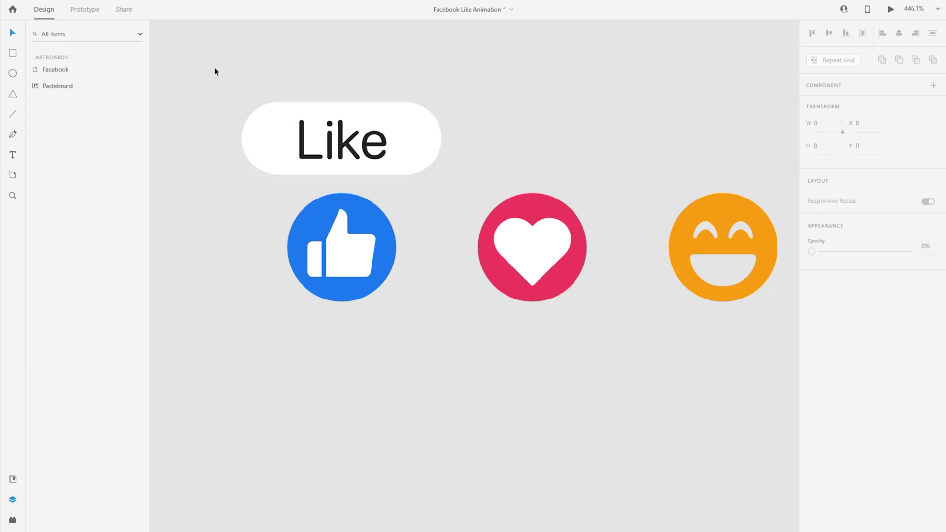
Step: Turn the Text group and the Like Icon into one component and name it Like
left_click_drag(210, 61, 421, 372)
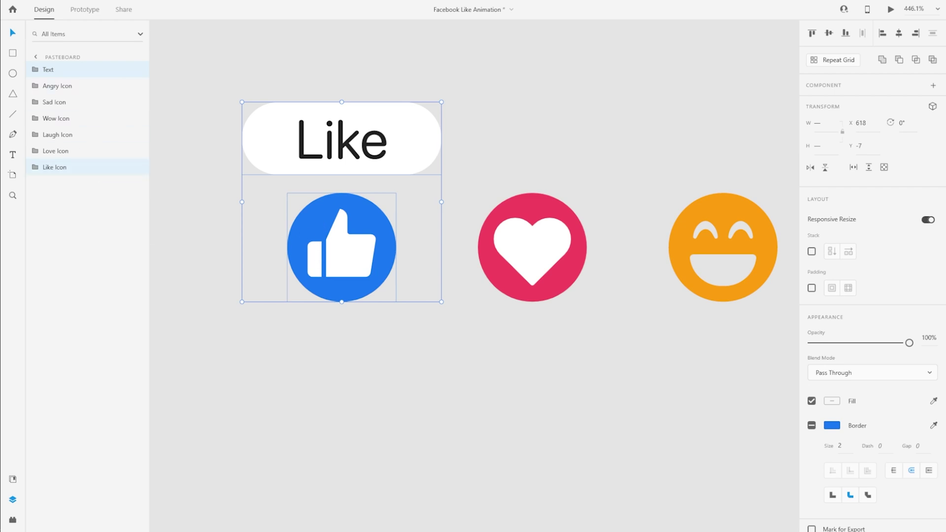
right_click(71, 167)
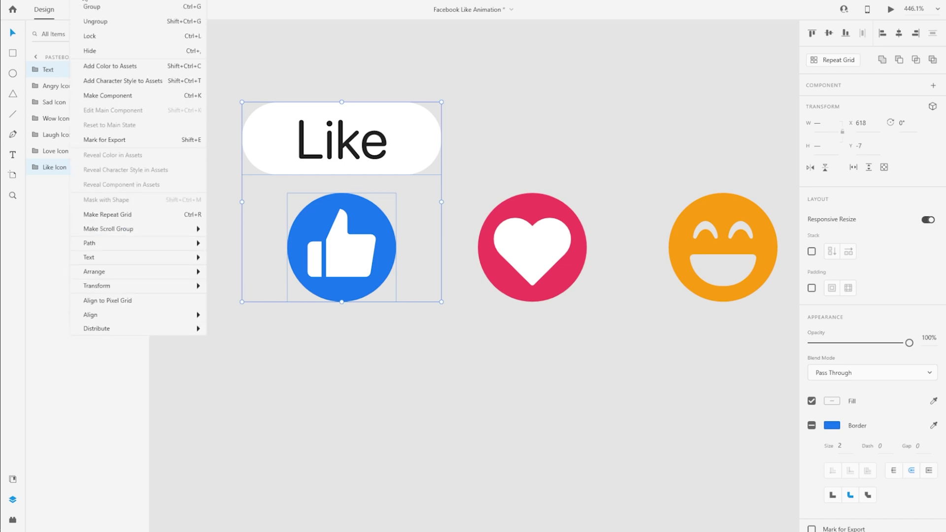
key("Escape")
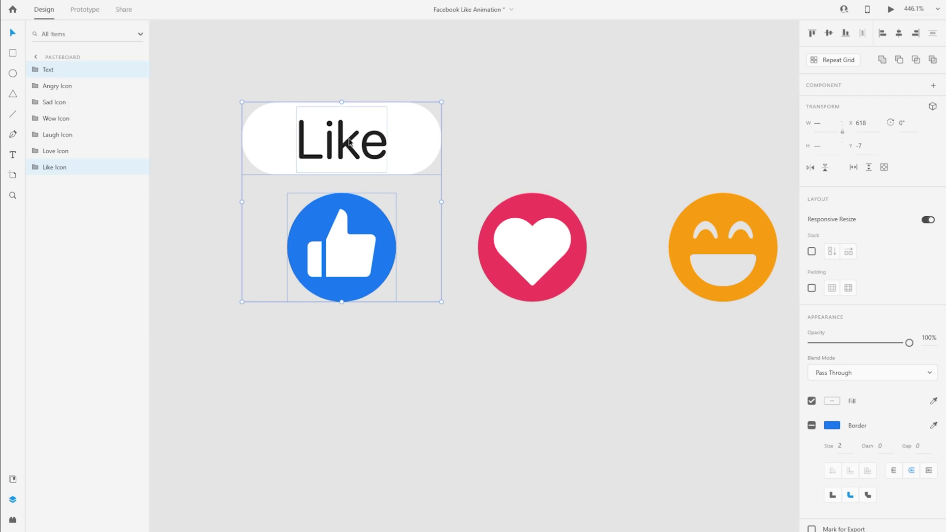
right_click(350, 143)
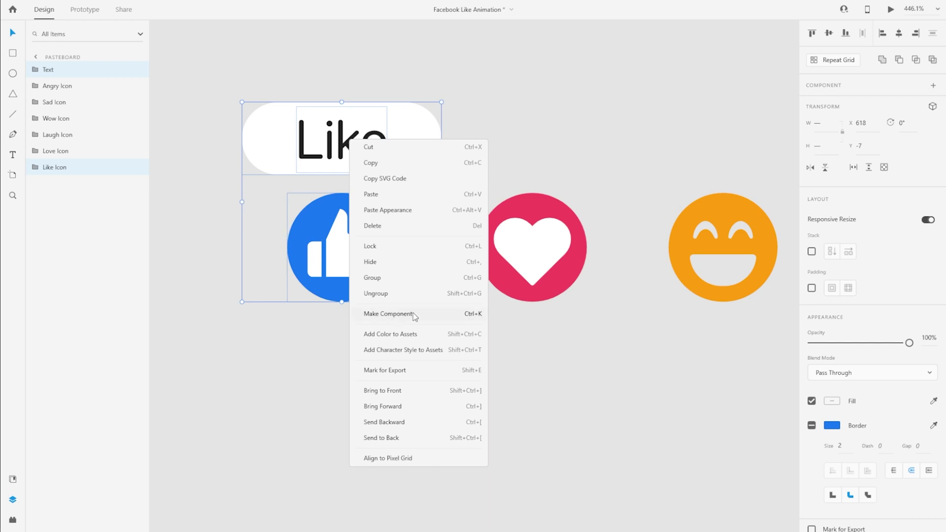
left_click(470, 319)
double_click(65, 69)
type("Like")
key("Return")
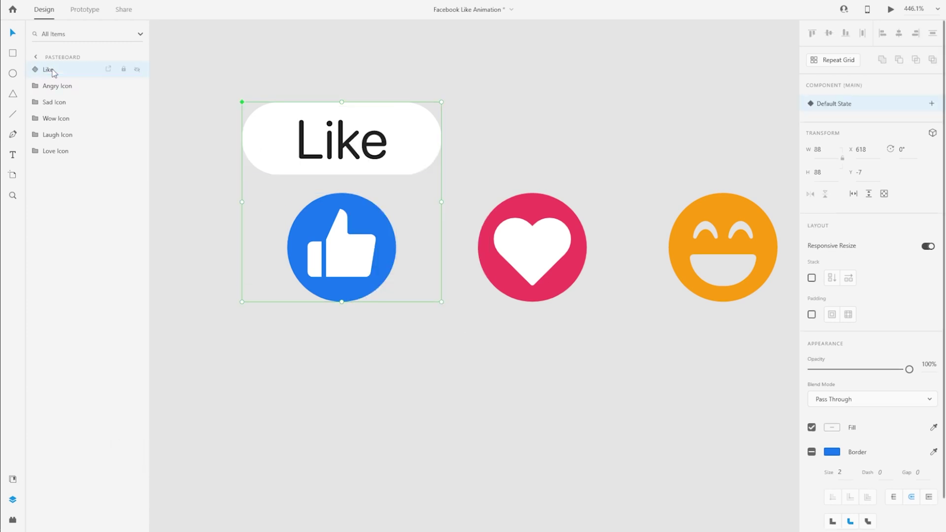
Step: Reorder the layers inside the Like component so that Like Icon sits above Text
left_click(35, 69)
left_click(65, 102)
left_click_drag(64, 85, 76, 109)
left_click(66, 73)
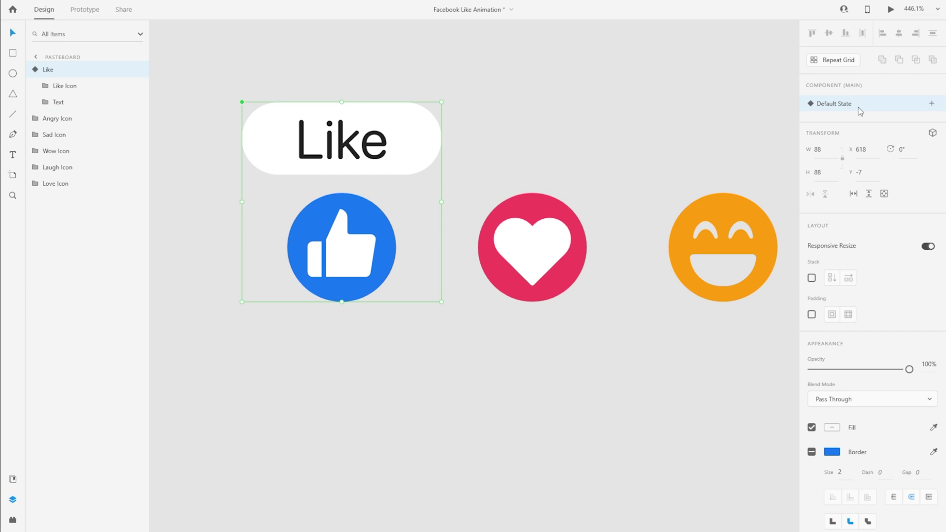
Step: Add a Hover State to the Like component, keeping its suggested name
left_click(931, 104)
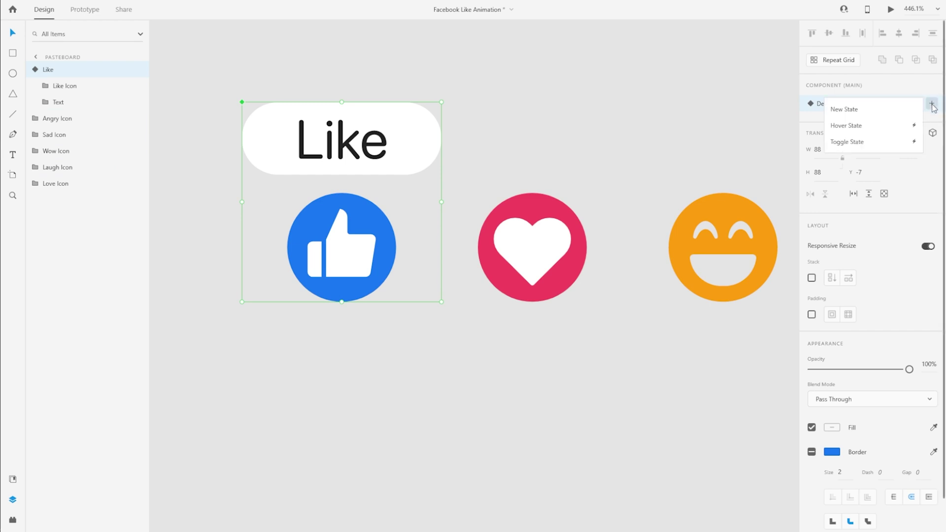
left_click(879, 125)
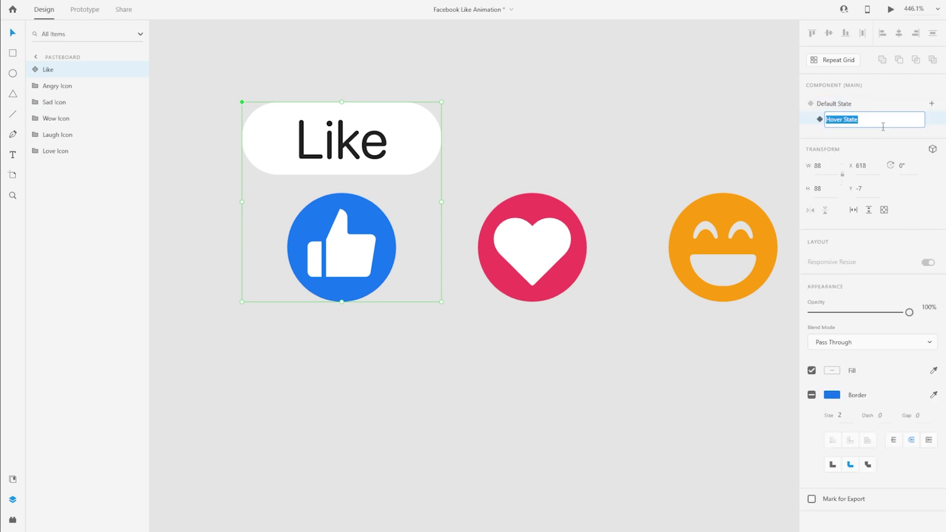
left_click(937, 129)
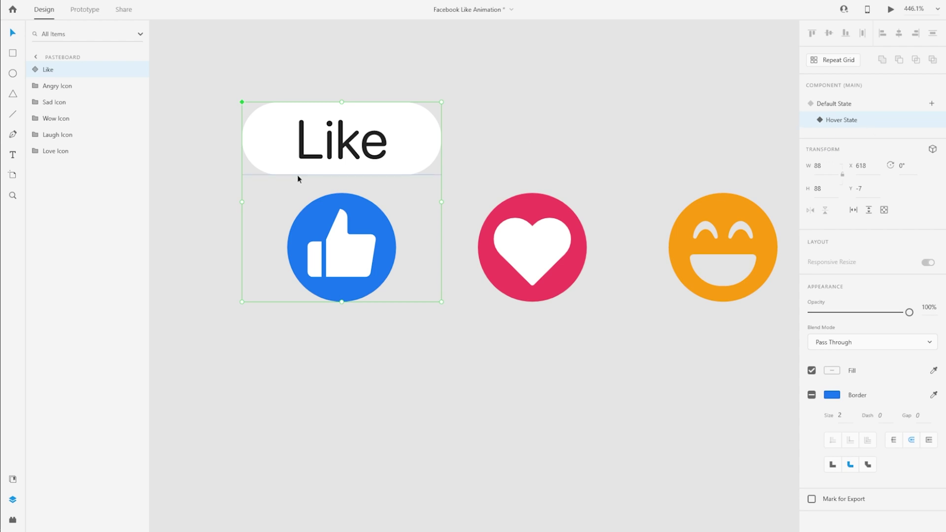
Step: In the Like component's Default State, move the Text group behind the icon at Y 33, set its opacity to 0% and hide it
left_click(850, 106)
left_click(35, 70)
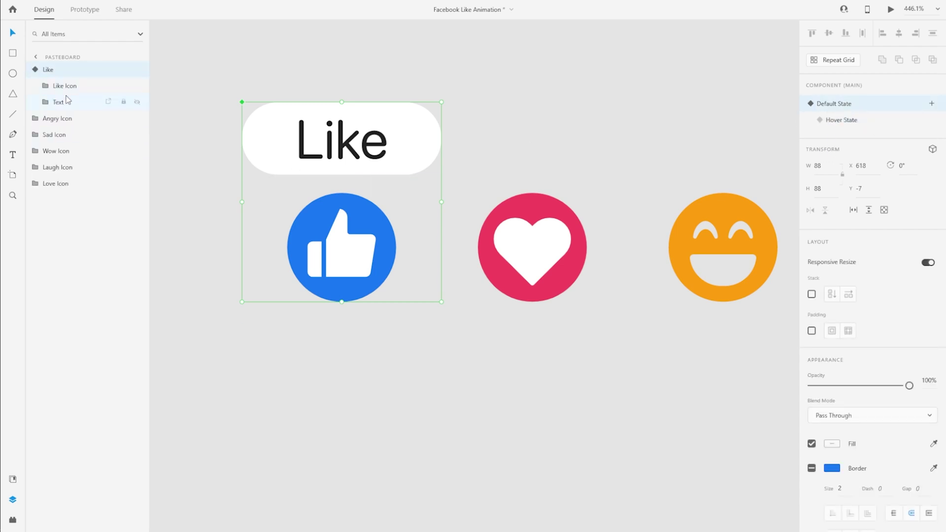
left_click(68, 100)
left_click_drag(415, 149, 411, 230)
left_click_drag(837, 408, 794, 413)
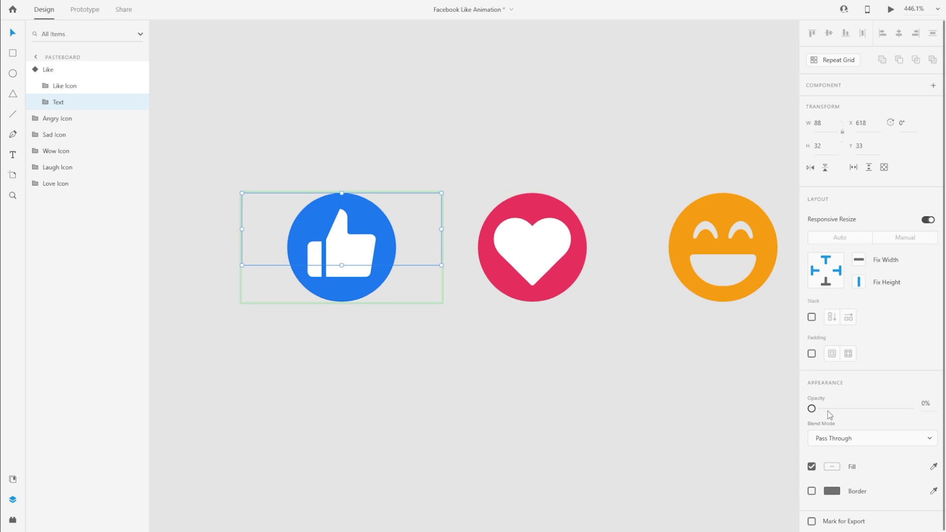
left_click(137, 102)
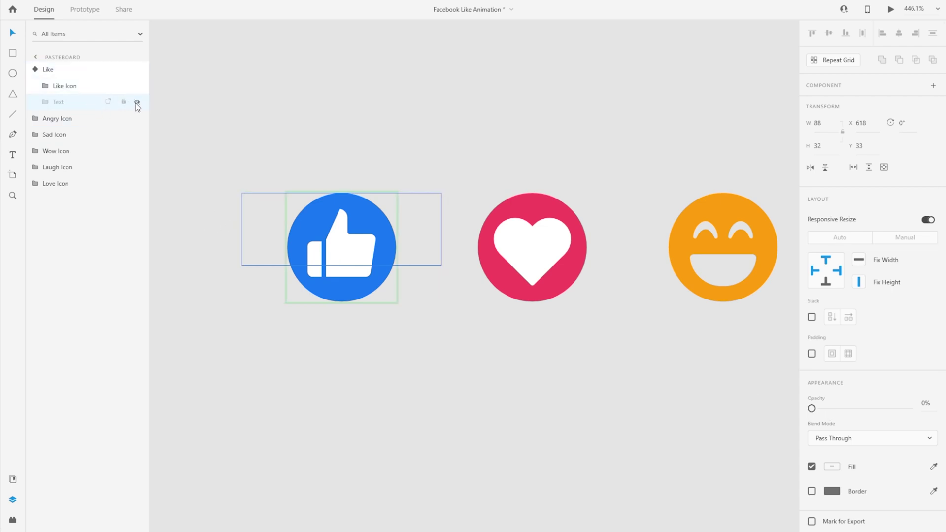
left_click(70, 71)
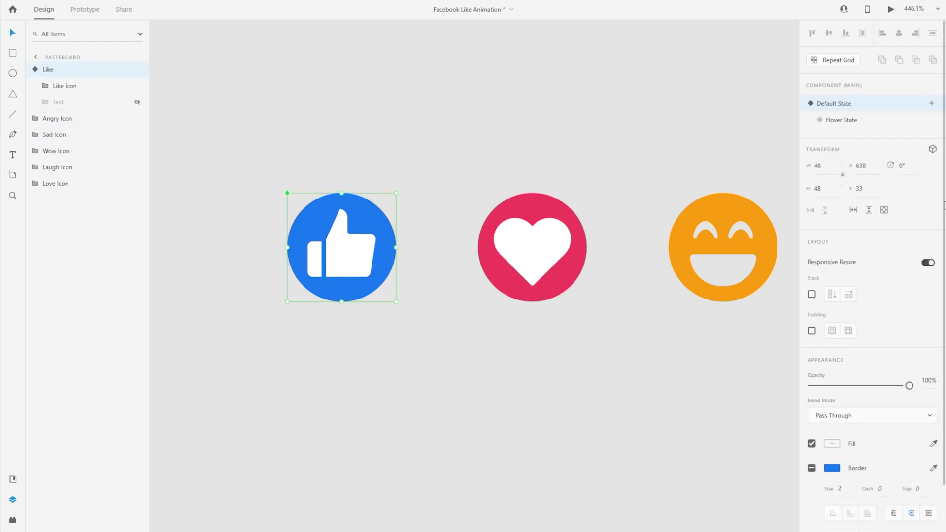
Step: In the Like component's Hover State, move the Text group back above the icon to Y -7 and compare both states
left_click(862, 124)
left_click(78, 100)
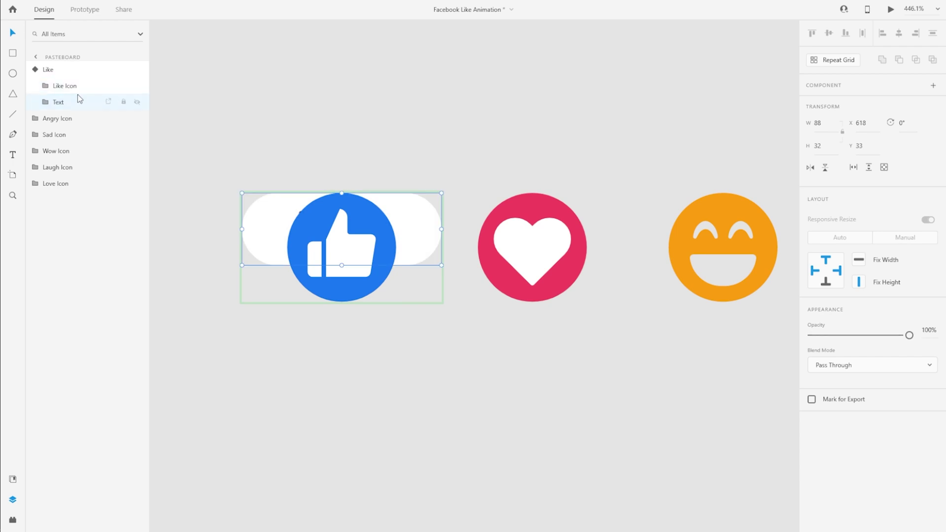
left_click_drag(415, 220, 418, 128)
left_click(418, 267)
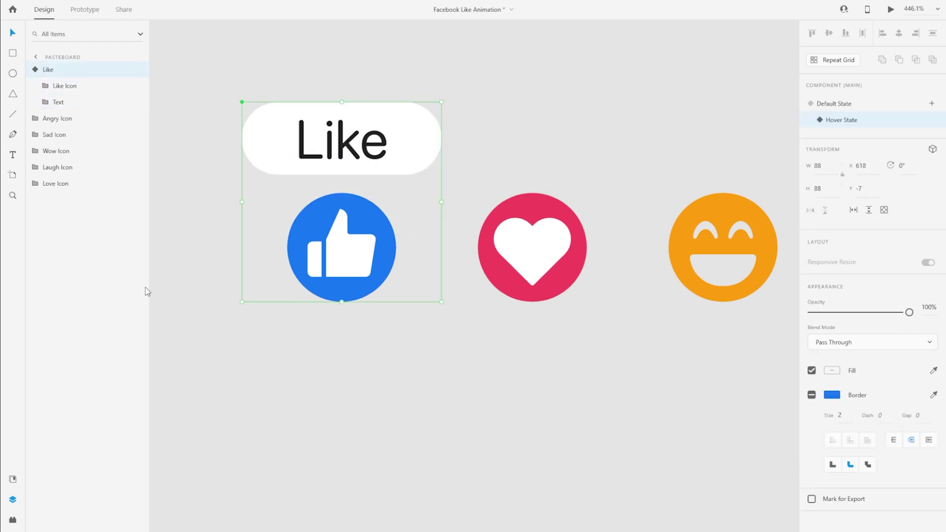
left_click(857, 105)
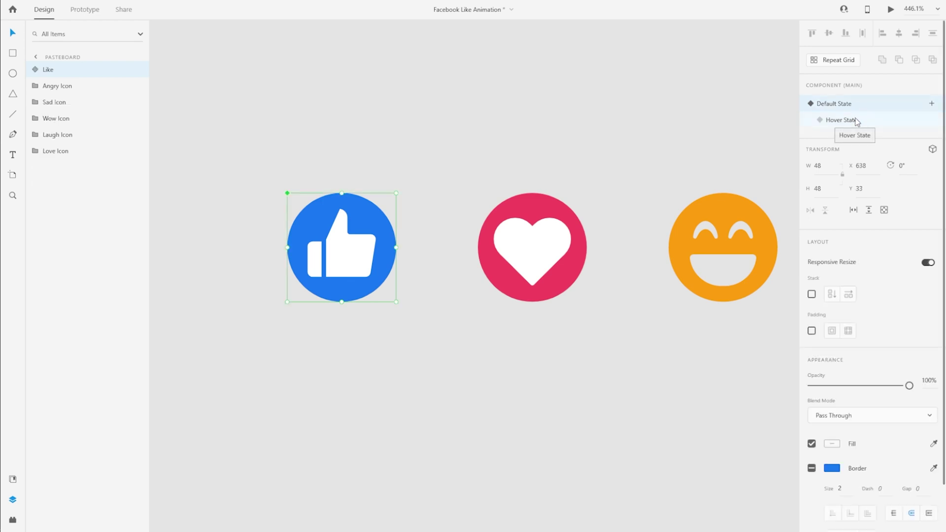
left_click(856, 121)
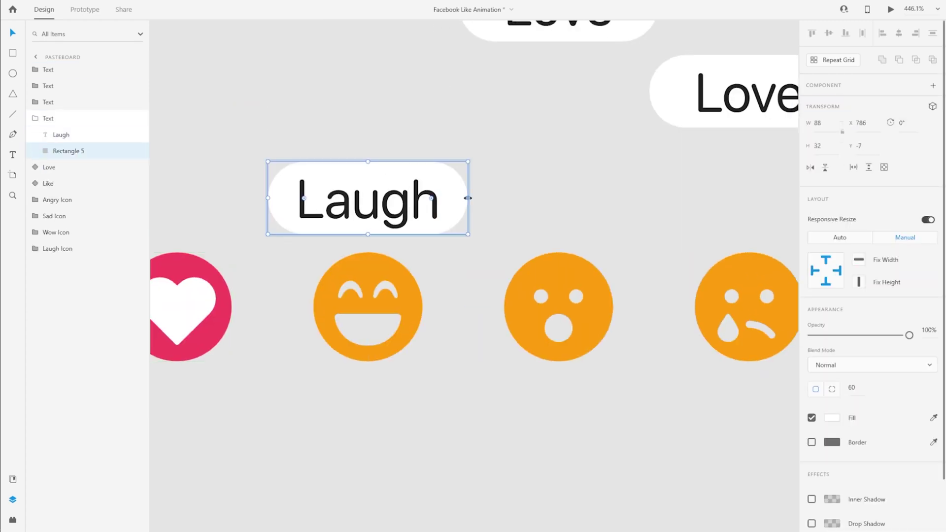
Step: Widen the Laugh label's pill to 96 and combine the label with the laughing icon into a component named Laugh
key("Escape")
left_click(379, 288, "shift")
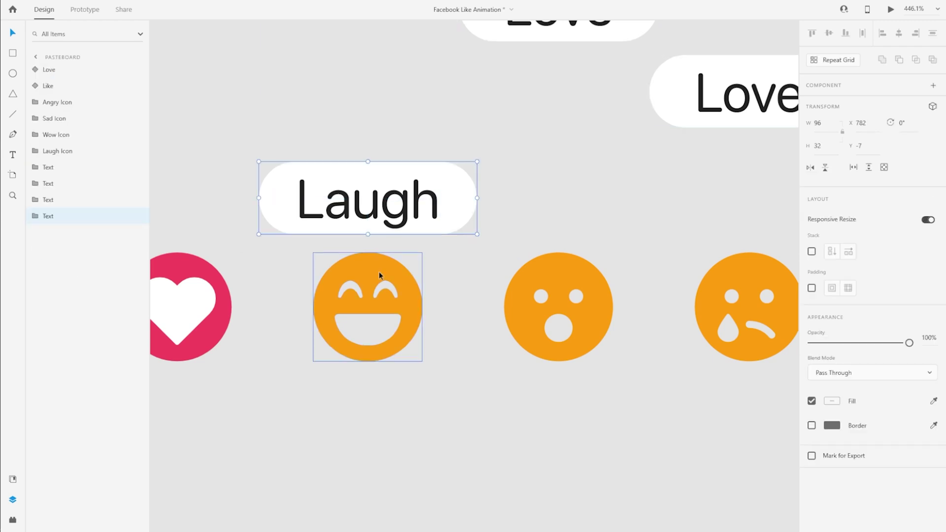
key("ctrl+k")
double_click(71, 151)
type("Laugh")
key("Return")
Step: Label the surprised icon Wow and name its component Wow, and change the label above the angry icon to Angry
left_click_drag(453, 193, 453, 229)
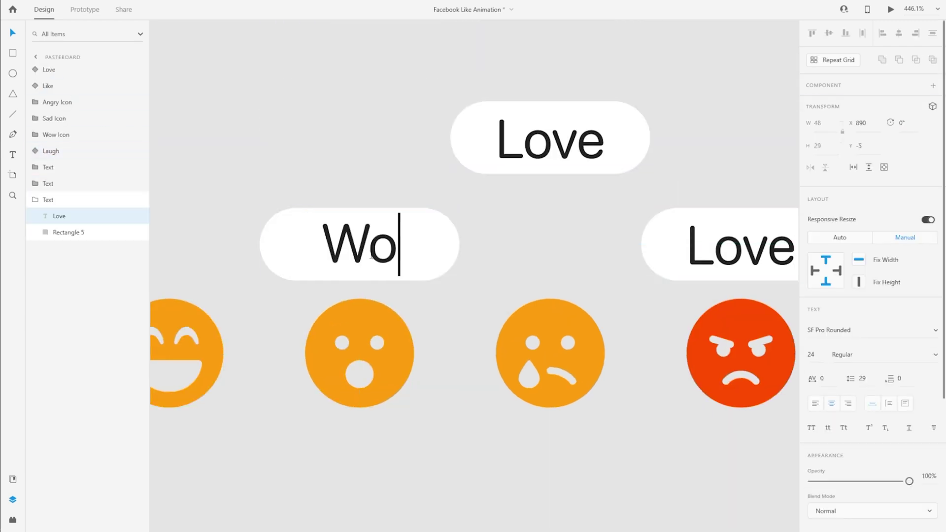
type("w")
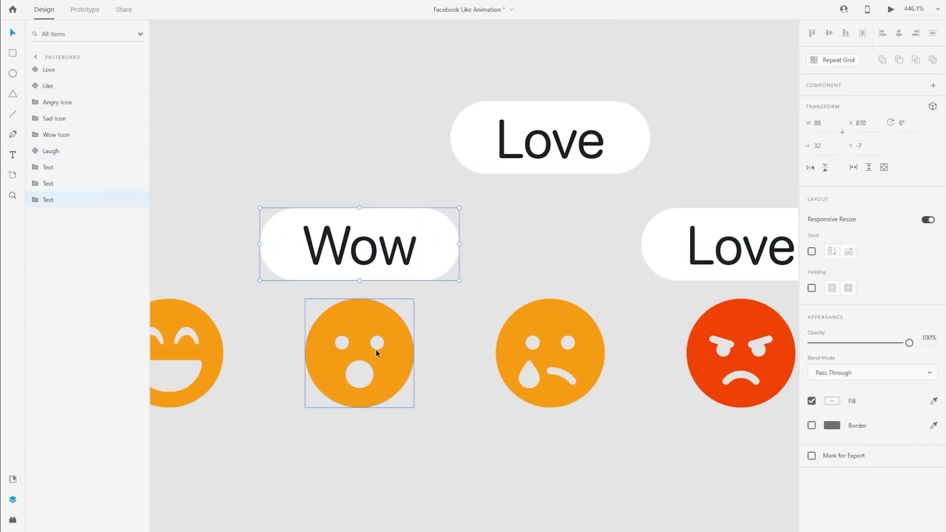
double_click(59, 134)
type("Wow")
key("Return")
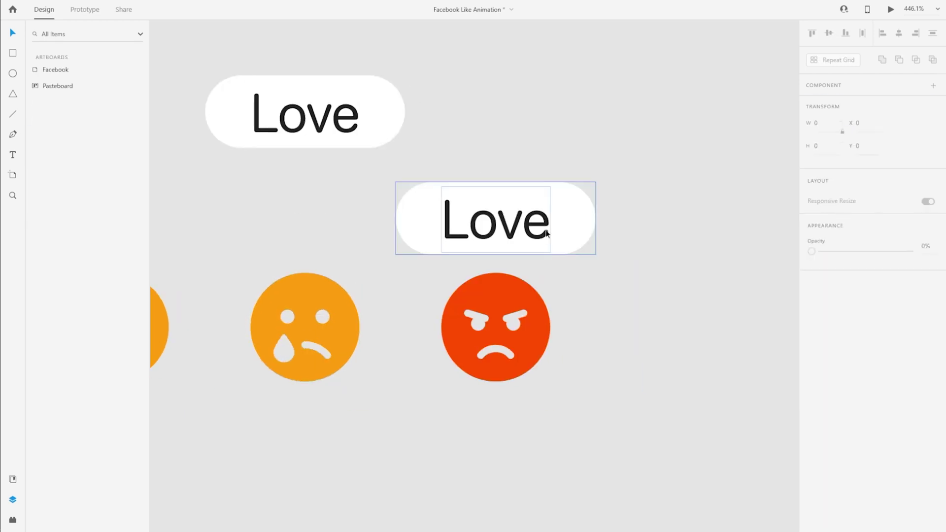
type("Angry")
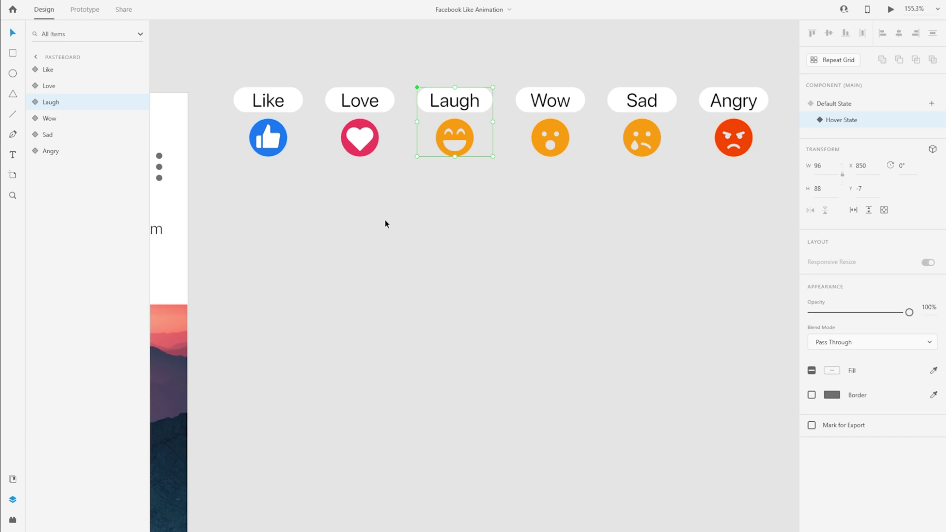
Step: Rotate the thumbs-up shape slightly counterclockwise in the Like component's Hover State and compare it with the Default State
scroll(385, 224, "up", 1)
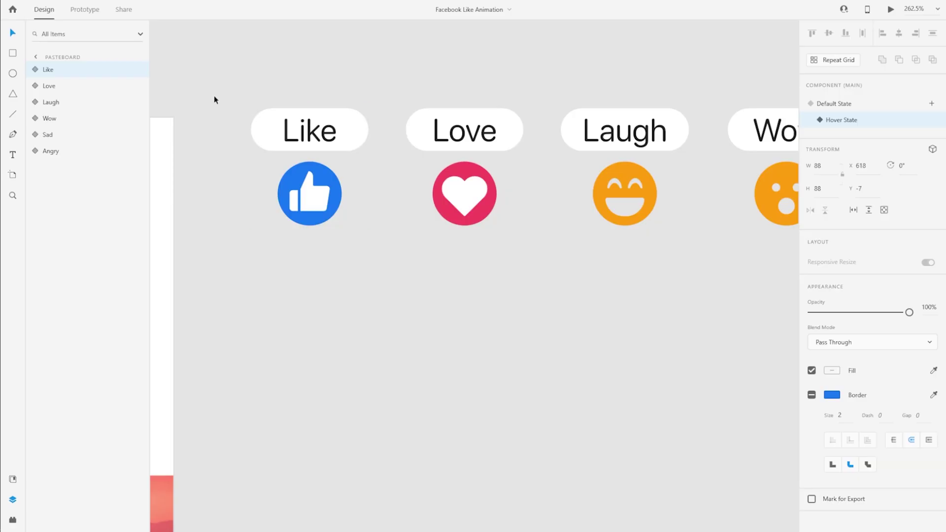
scroll(213, 96, "down", 5)
left_click(270, 117)
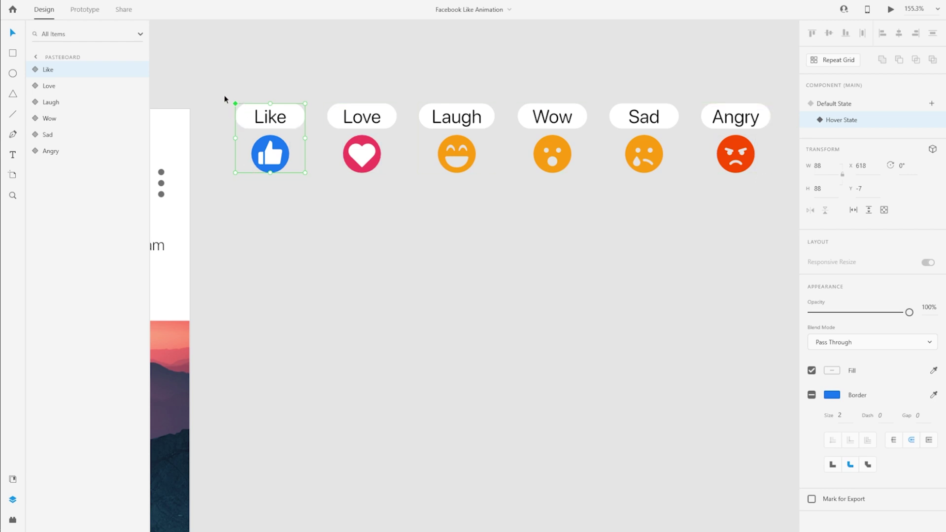
scroll(238, 95, "up", 4)
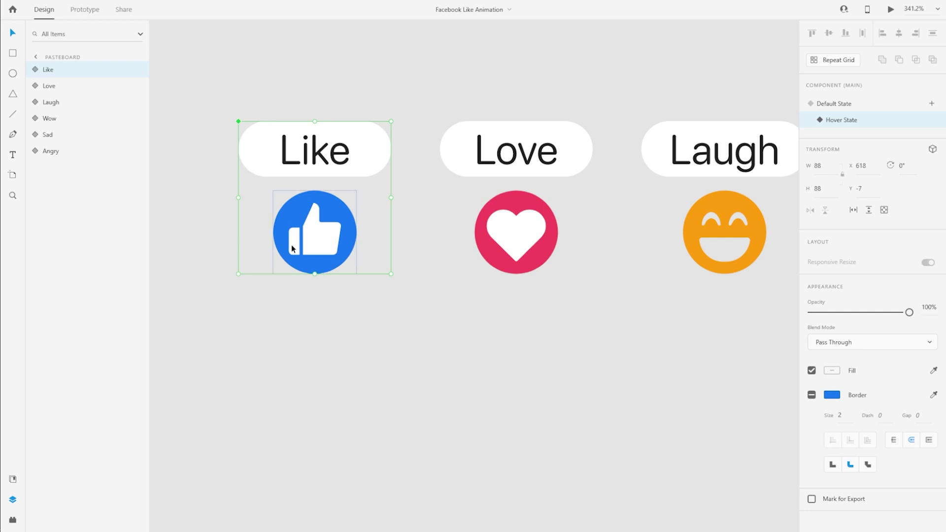
double_click(318, 235)
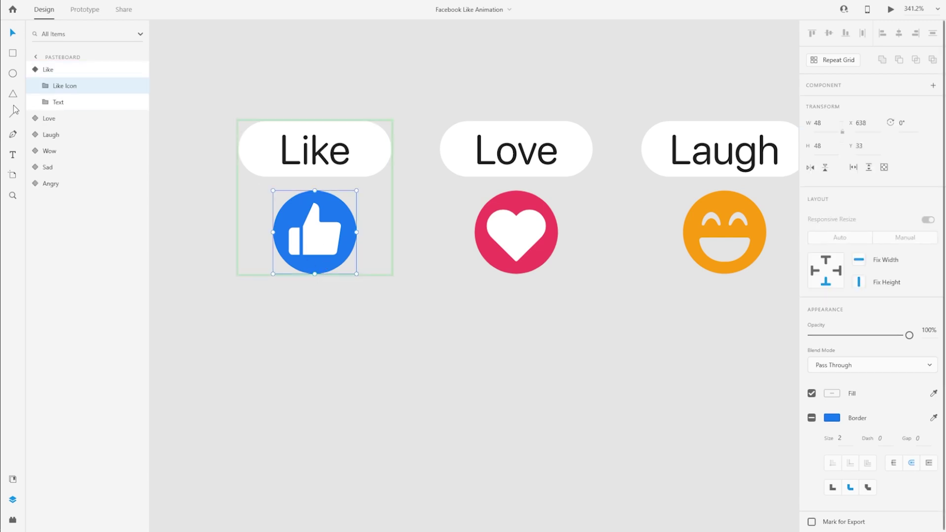
left_click(38, 86)
left_click(85, 102)
scroll(287, 214, "up", 3)
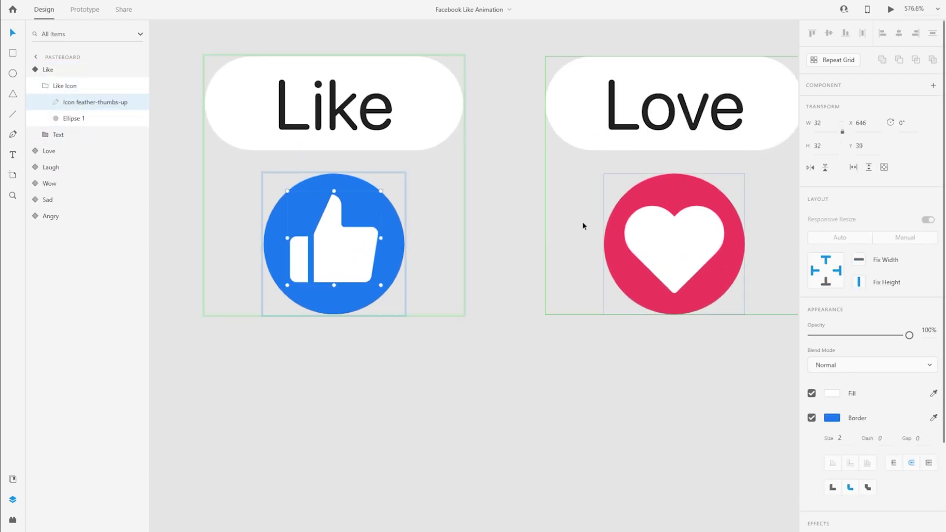
left_click_drag(381, 285, 402, 282)
key("Escape")
key("Escape")
left_click(847, 104)
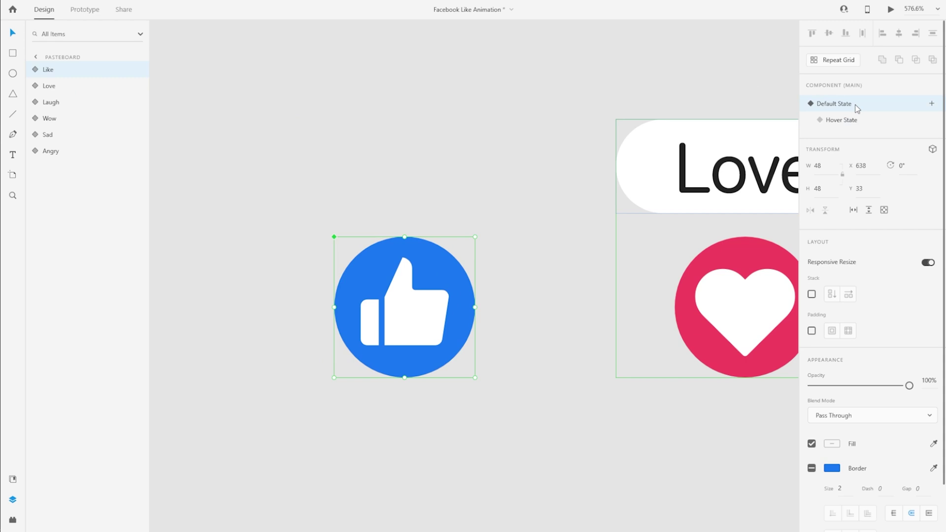
left_click(864, 120)
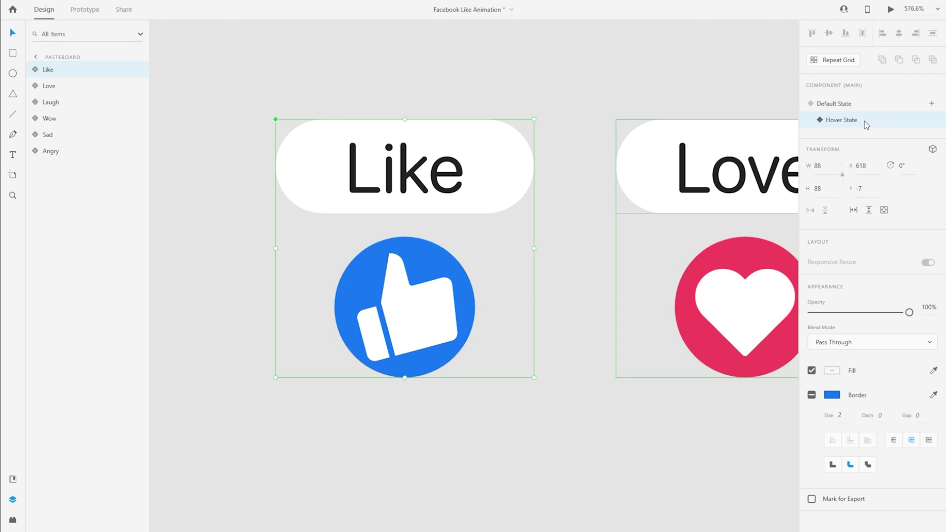
Step: Return the Like reaction component to its Default State and open the Laugh Icon group inside the Laugh component for editing
left_click(854, 104)
left_click(506, 331)
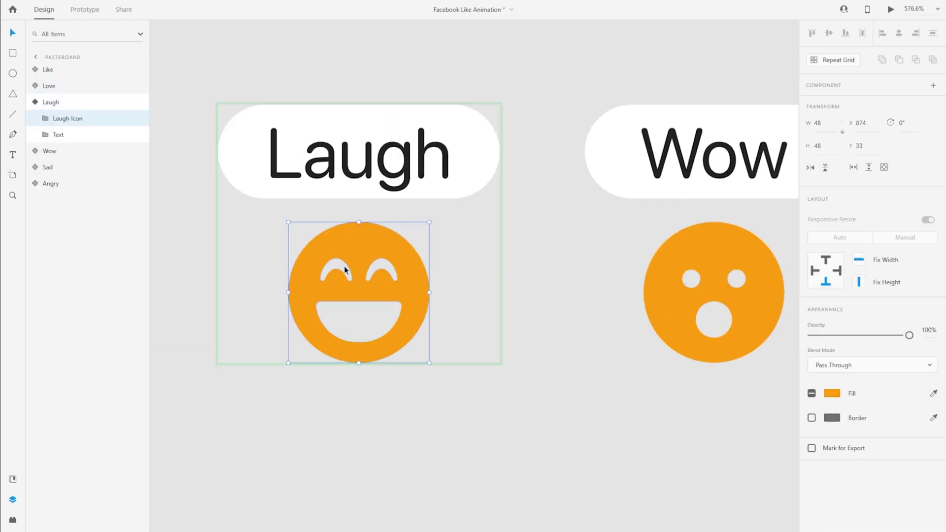
double_click(344, 270)
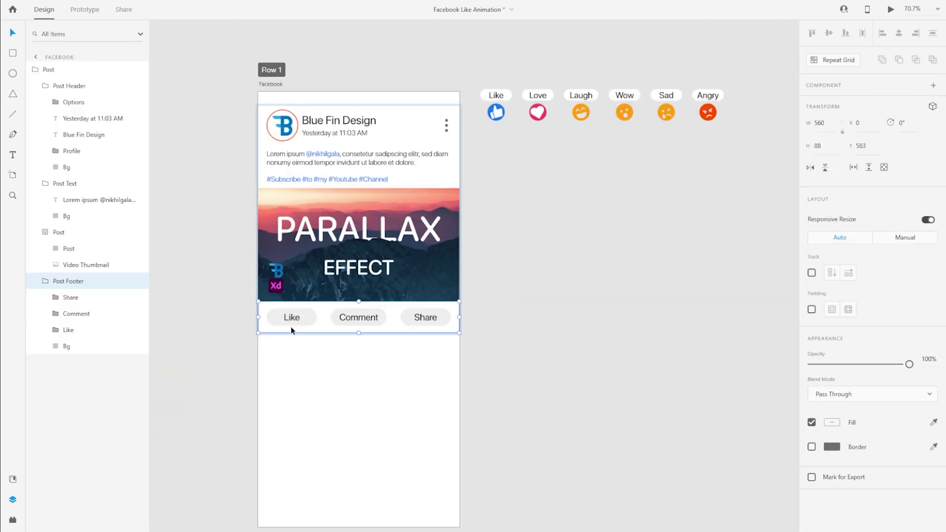
Step: Move the Like button out of the post footer onto the pasteboard, below the Like reaction at X 618, Y 97
left_click(290, 320)
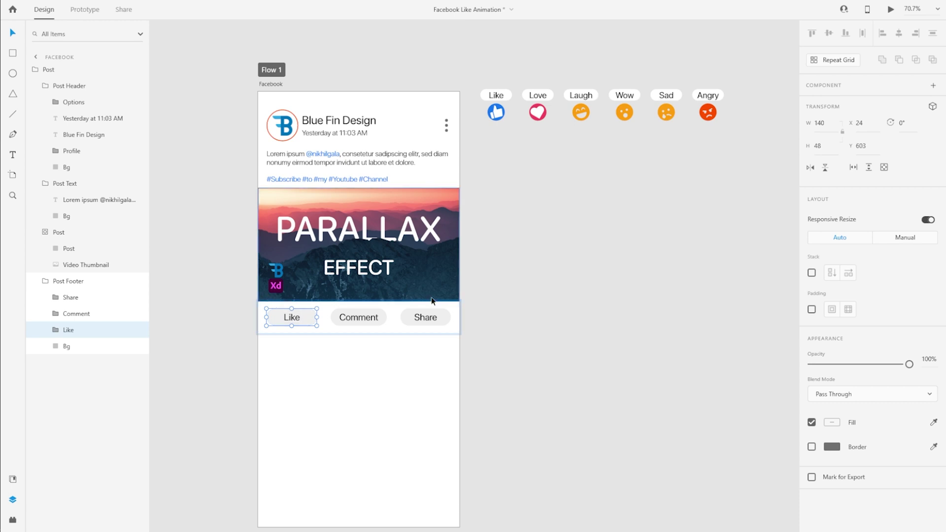
key("Delete")
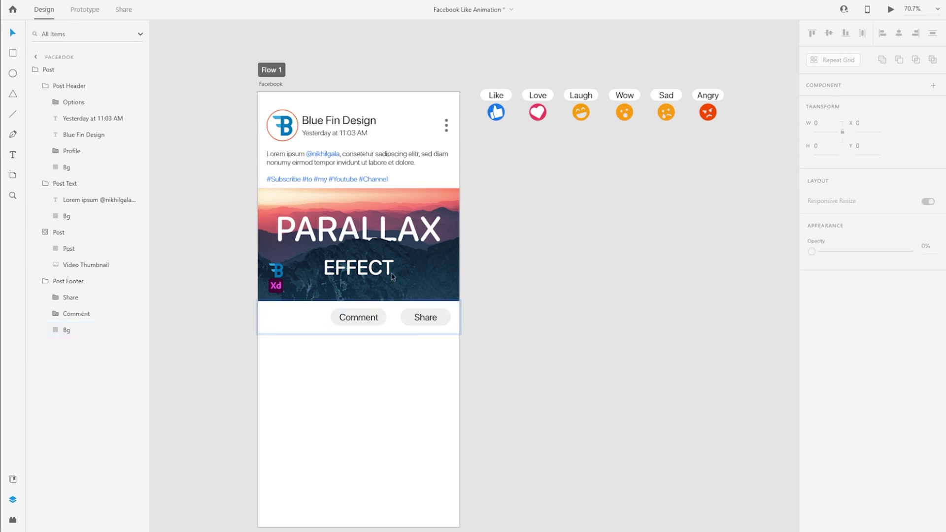
scroll(549, 276, "right", 5)
scroll(507, 276, "up", 5)
scroll(506, 273, "down", 3)
key("ctrl+v")
left_click_drag(497, 274, 334, 267)
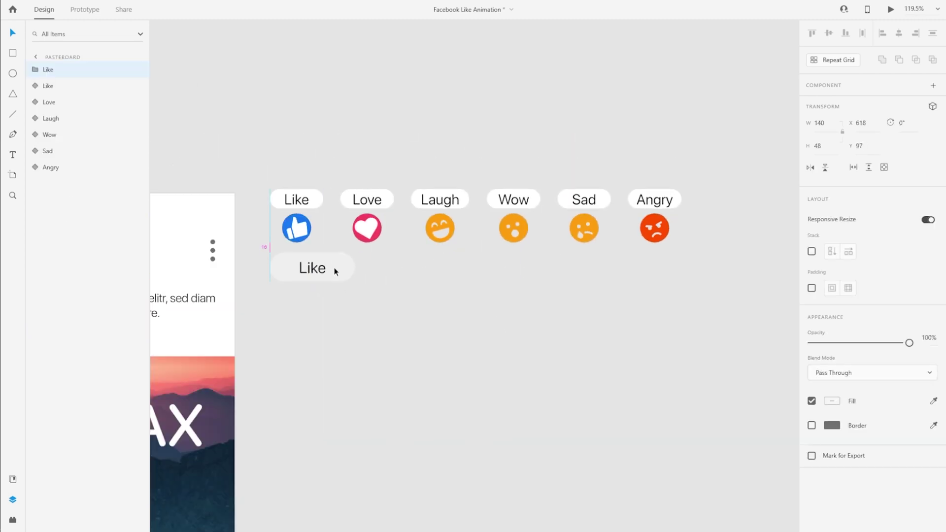
key("Escape")
scroll(443, 374, "up", 3)
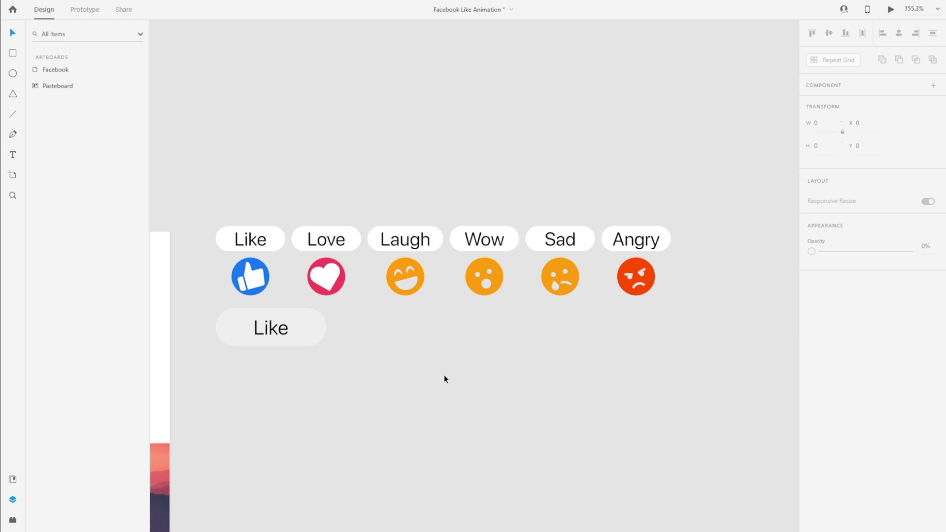
Step: Combine the Reactions group and the Like button into one component and name it Like
left_click(402, 295)
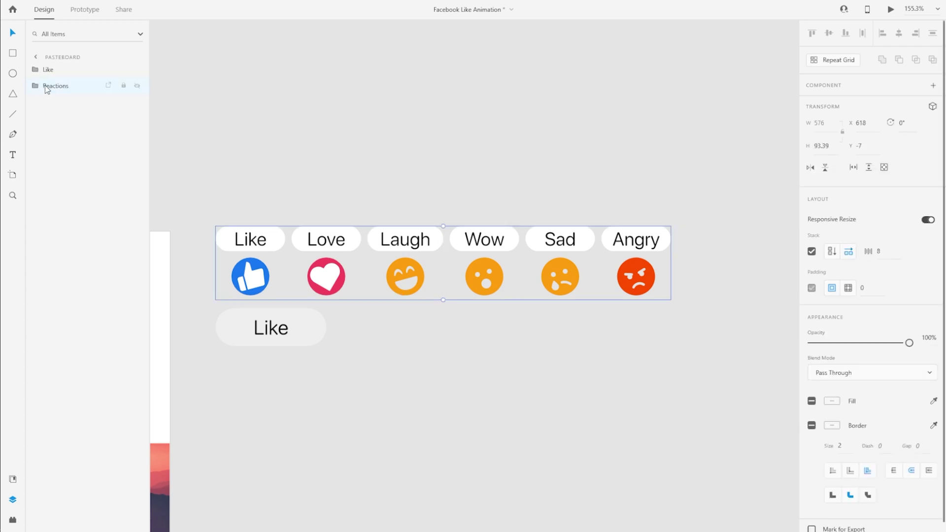
left_click(274, 345)
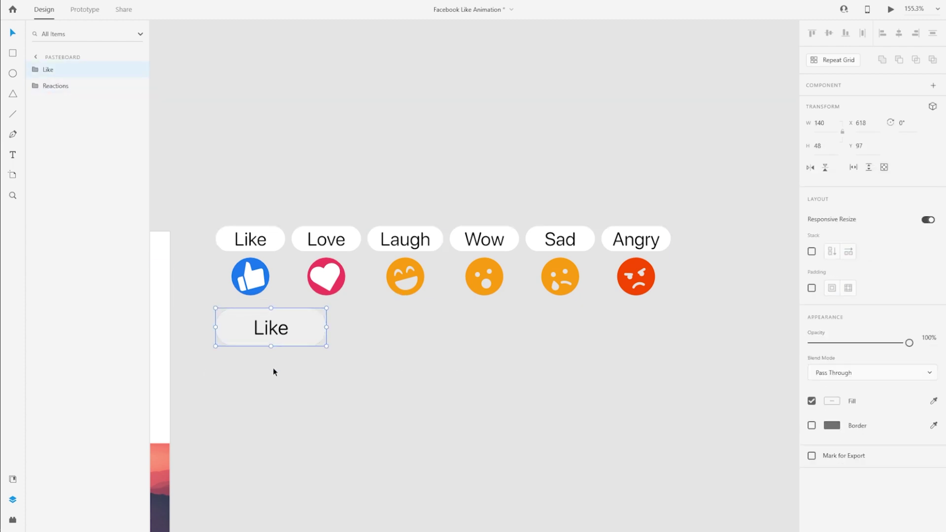
left_click(328, 281)
left_click(298, 331, "shift")
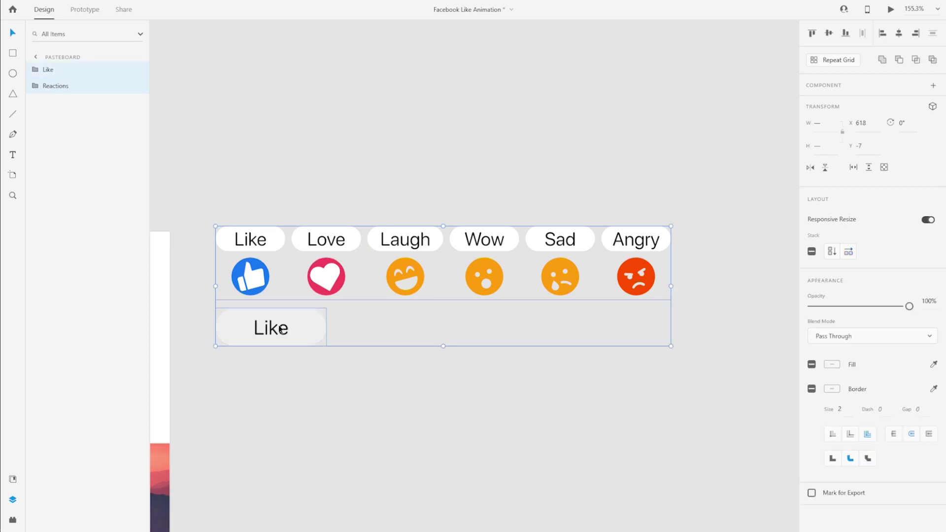
right_click(403, 271)
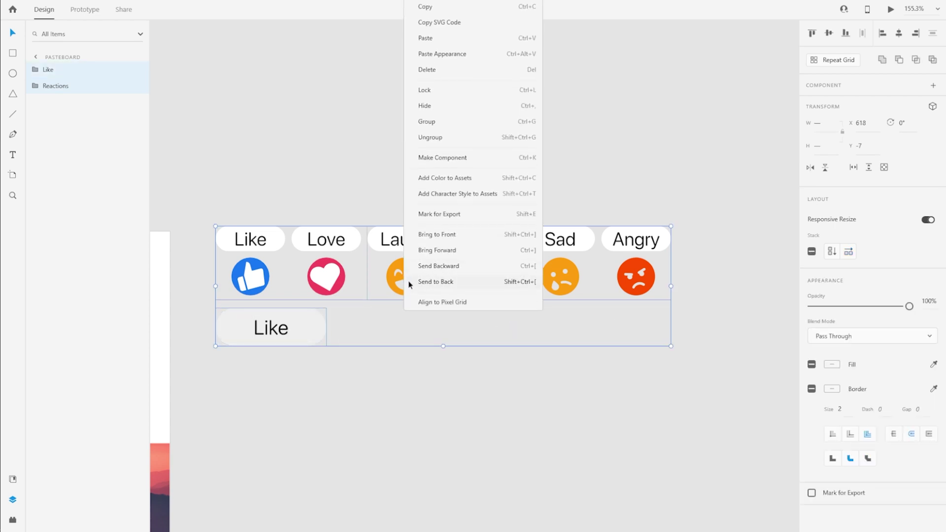
left_click(489, 161)
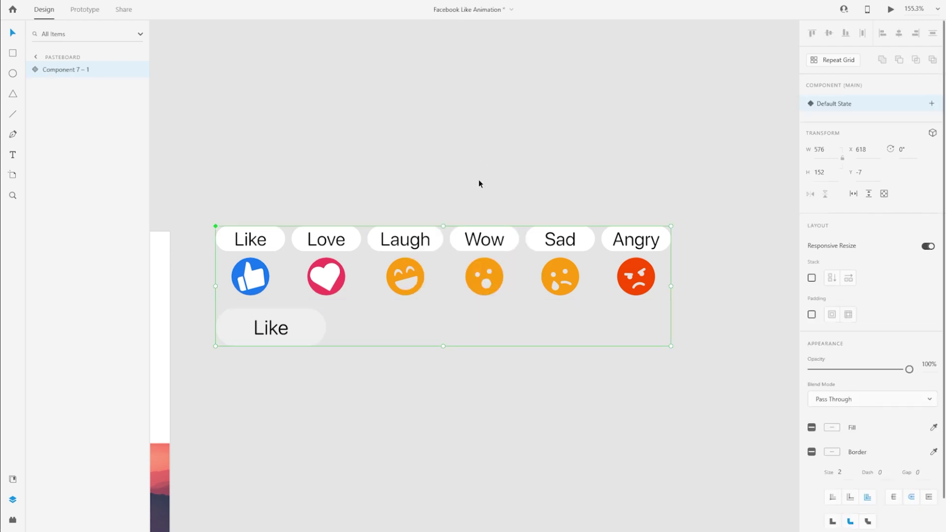
double_click(59, 69)
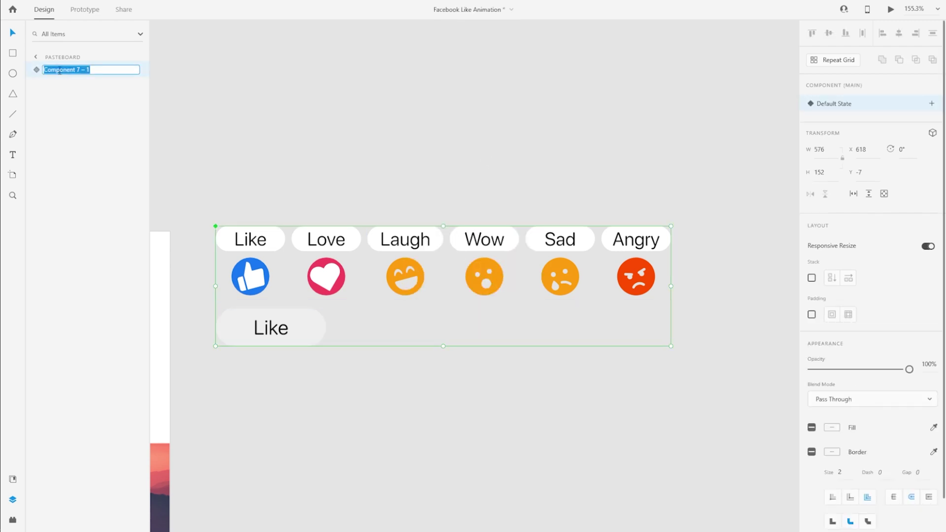
type("Like")
key("Return")
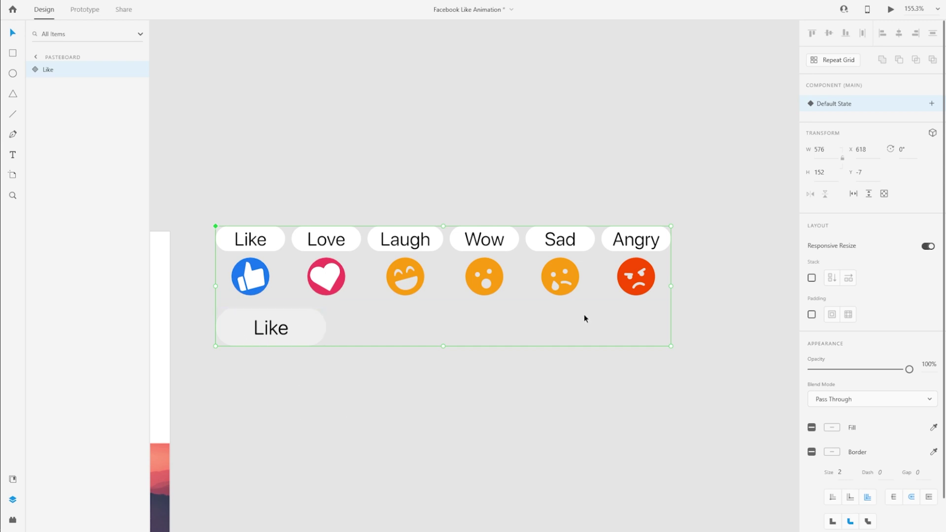
Step: Examine the reaction components inside the Reactions group of the new Like component
left_click(33, 71)
left_click(45, 102)
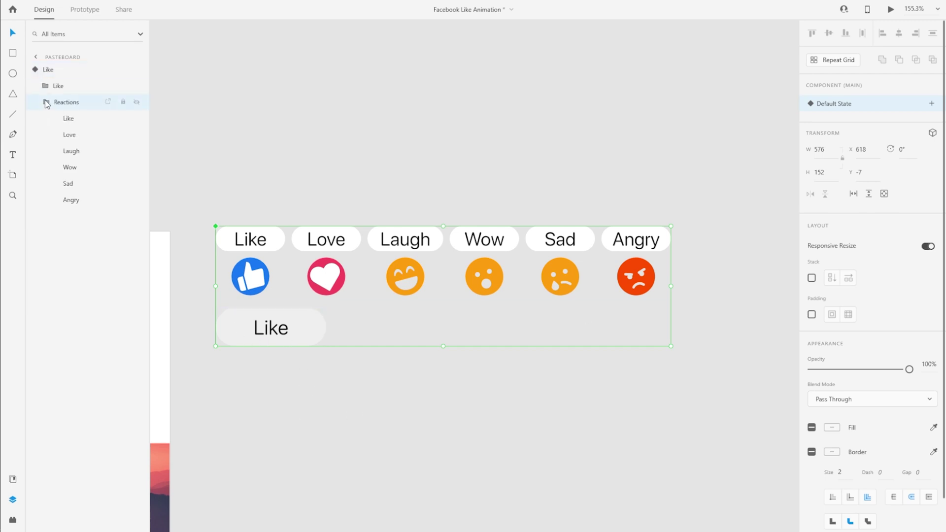
left_click(45, 102)
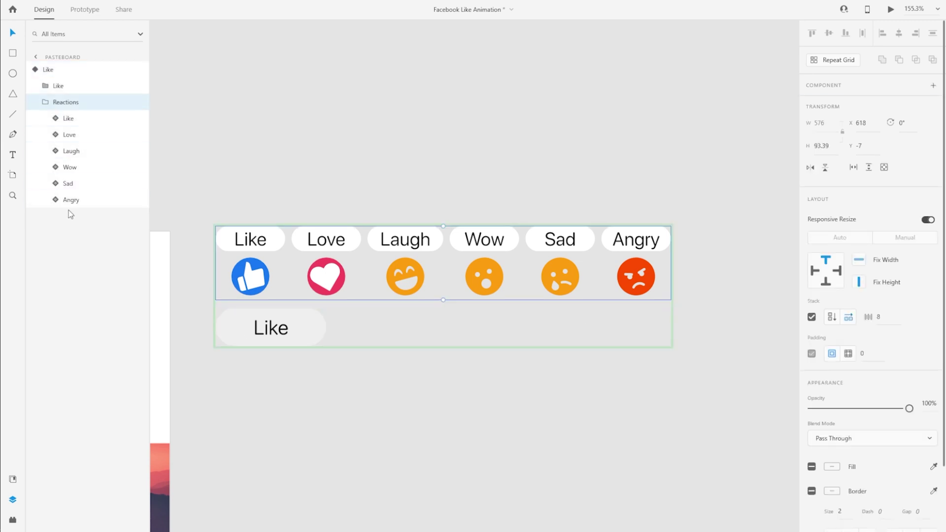
left_click(46, 105)
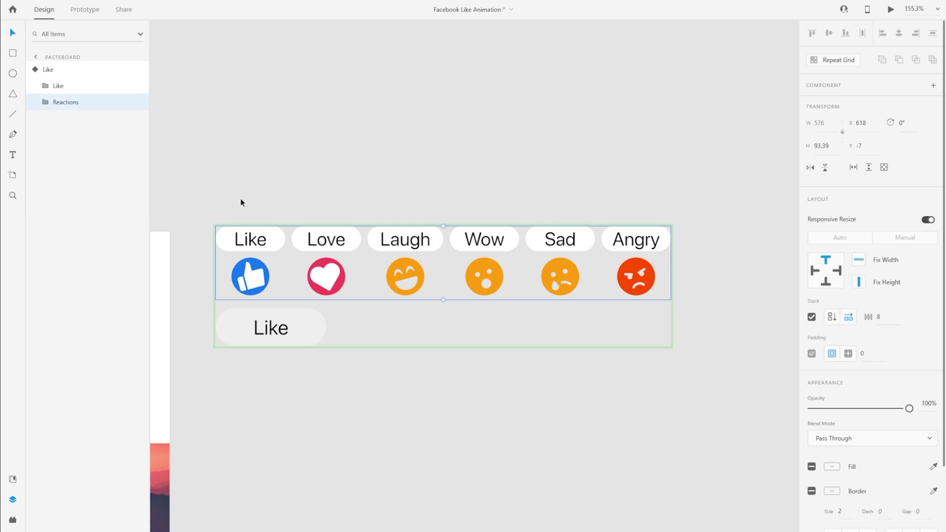
Step: Position the combined Like component at Y 0 and add a Hover State to it
left_click(89, 69)
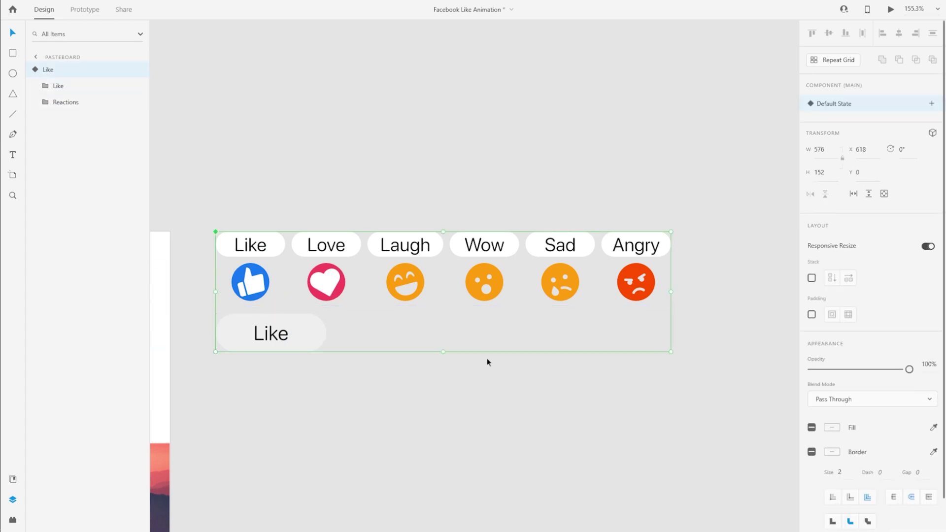
left_click(931, 103)
left_click(878, 127)
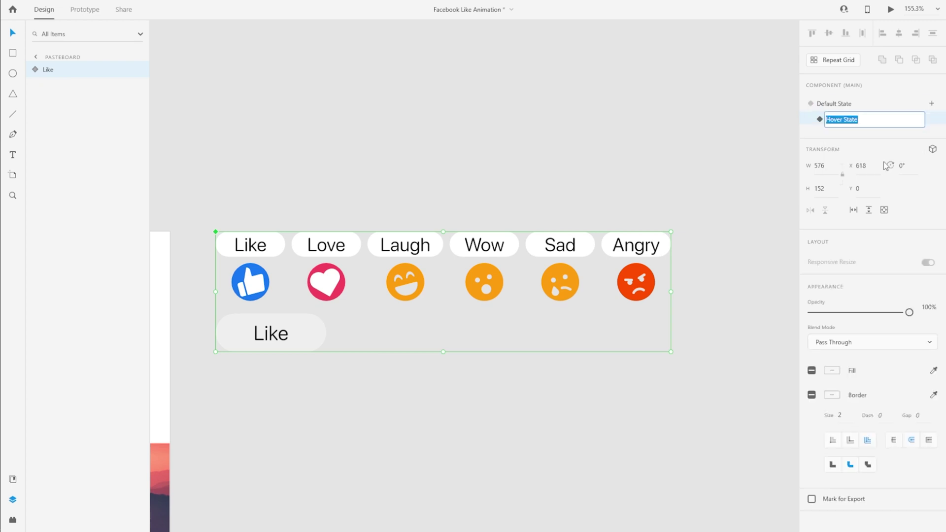
key("Return")
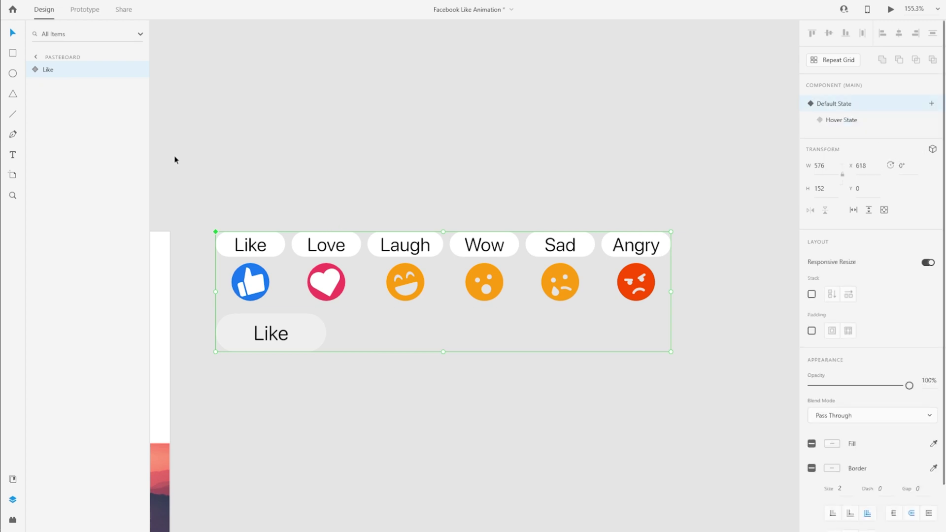
Step: In the Default State, move the Reactions group down to Y 81.3 behind the Like button, set its opacity to 0%, and hide it
left_click(33, 74)
left_click(66, 102)
left_click_drag(338, 247, 337, 311)
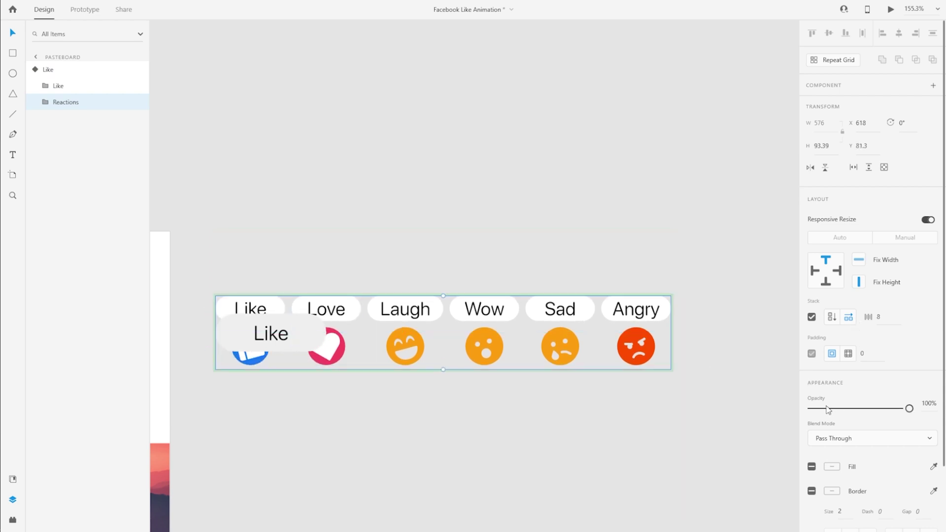
left_click_drag(818, 409, 740, 406)
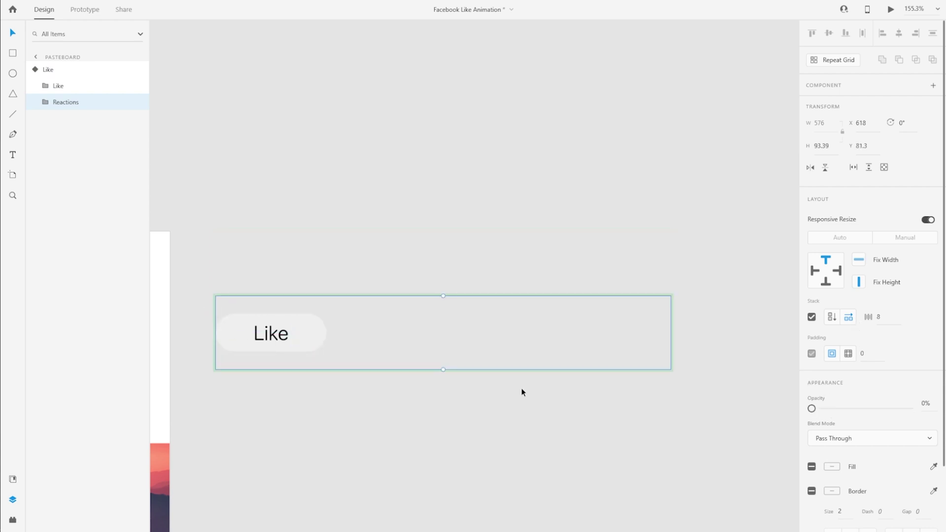
left_click(137, 102)
left_click(241, 183)
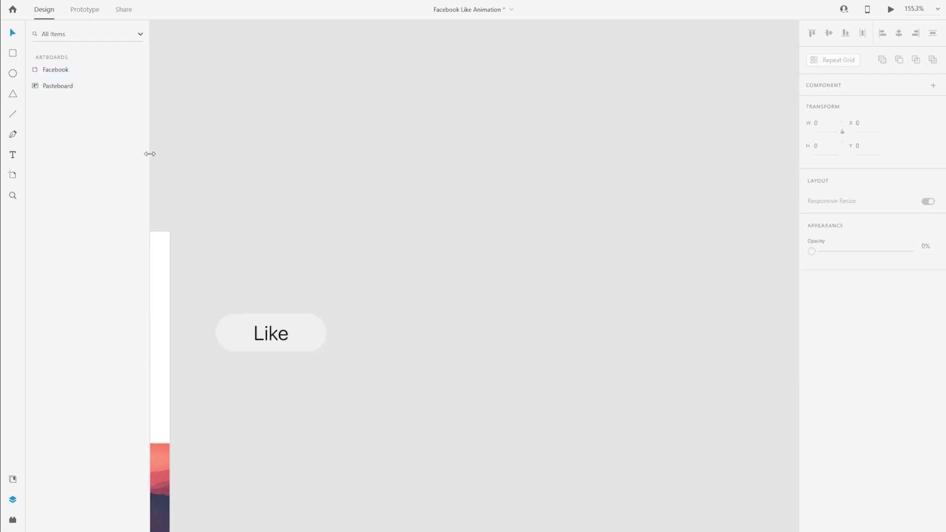
Step: Move the combined Like component to X 664, Y 0 and compare its Hover State with its Default State
left_click(308, 346)
left_click_drag(288, 334, 330, 252)
left_click(859, 121)
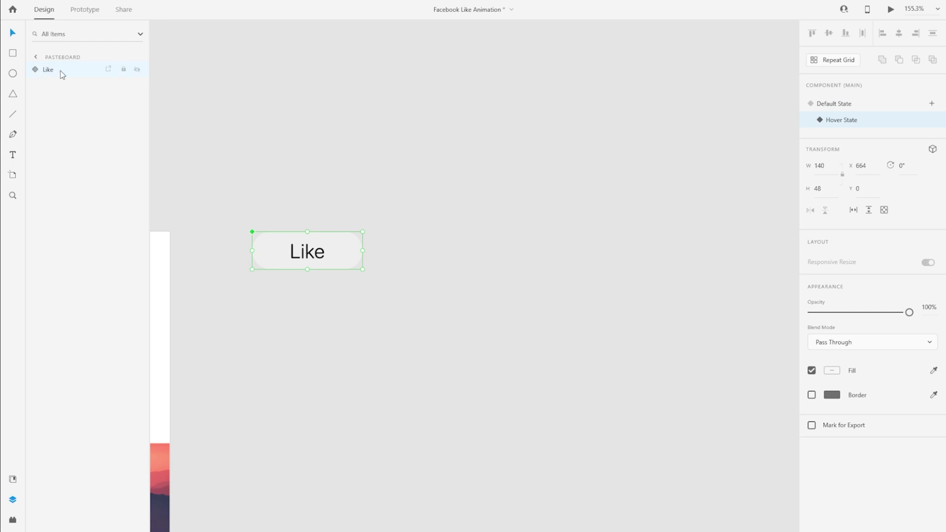
left_click(846, 105)
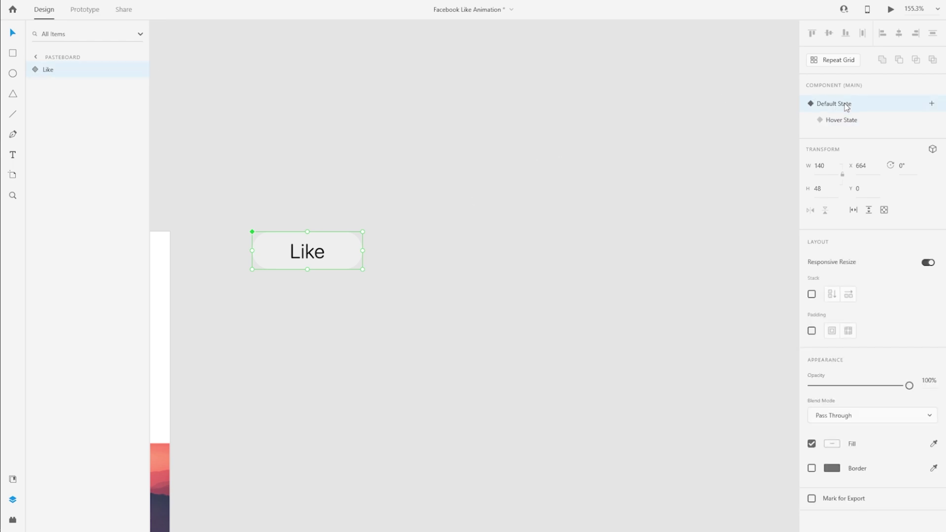
Step: In the Hover State, set the Reactions group to 100% opacity and move it above the Like button to Y -114.7, then compare both states
left_click(863, 122)
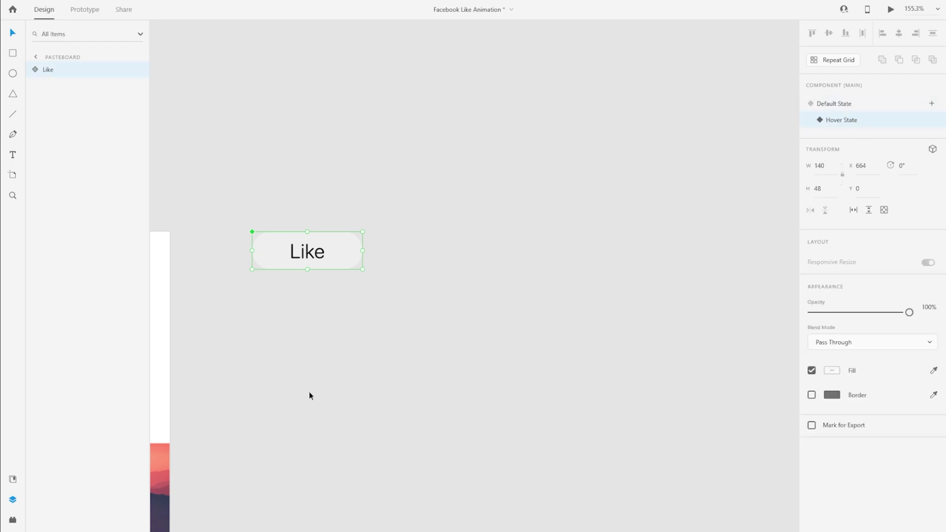
left_click(31, 69)
left_click(99, 102)
left_click_drag(858, 409, 908, 408)
left_click_drag(572, 228, 564, 154)
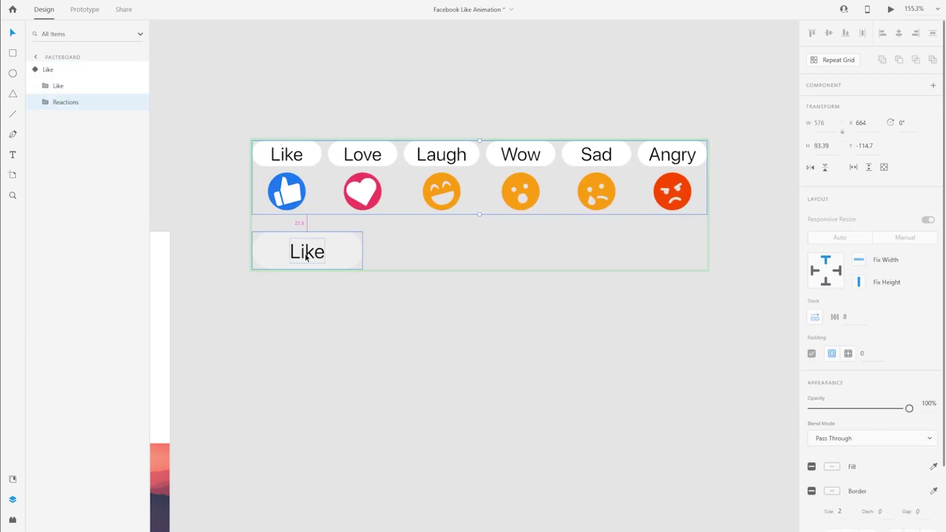
left_click(77, 70)
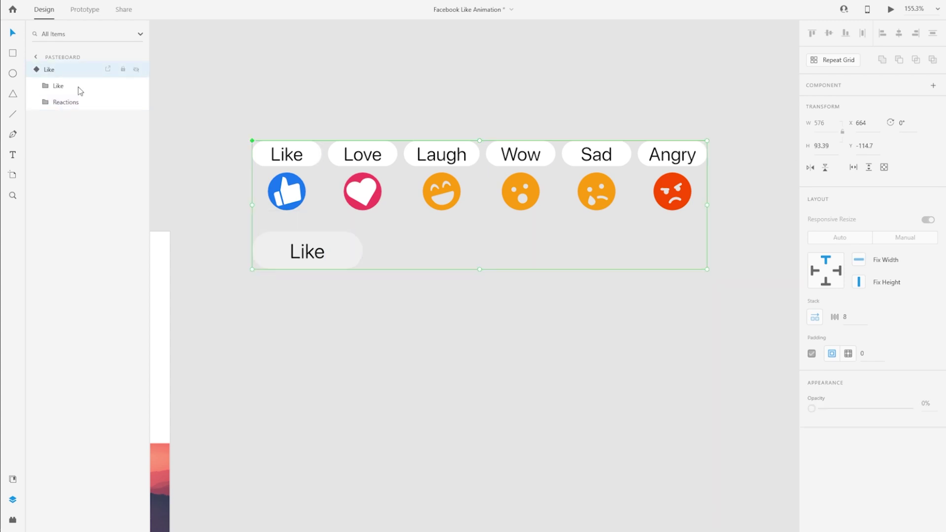
left_click(847, 105)
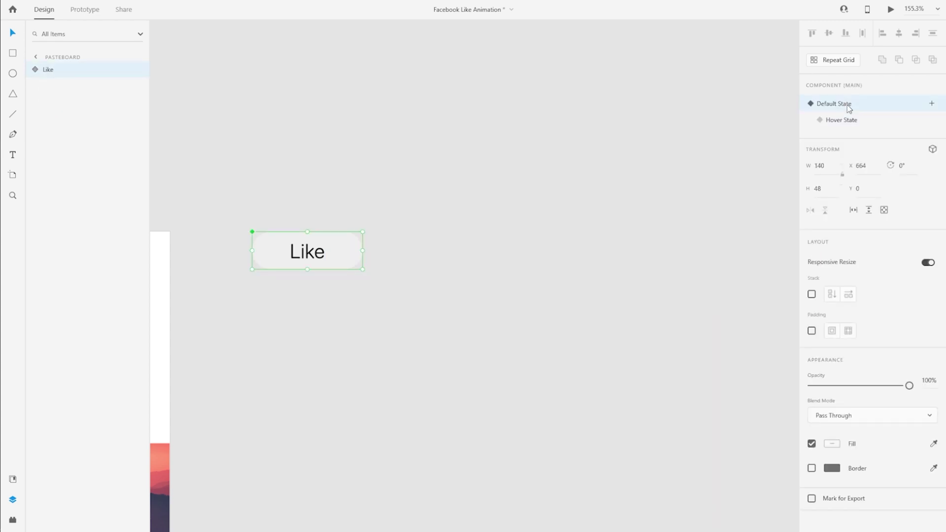
left_click(854, 121)
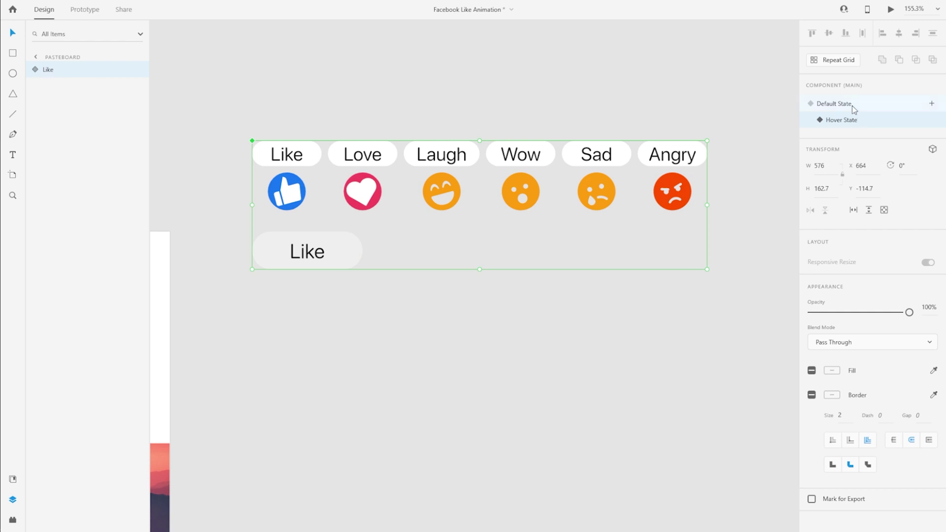
Step: In the combined Like component's Default State, switch the reactions inside the hidden Reactions group to their own Default State
left_click(852, 104)
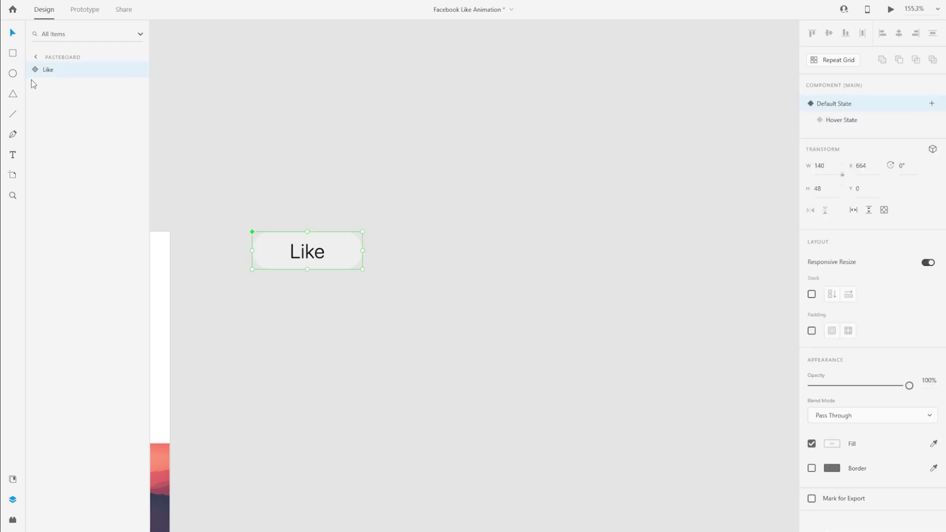
double_click(48, 70)
left_click(69, 134)
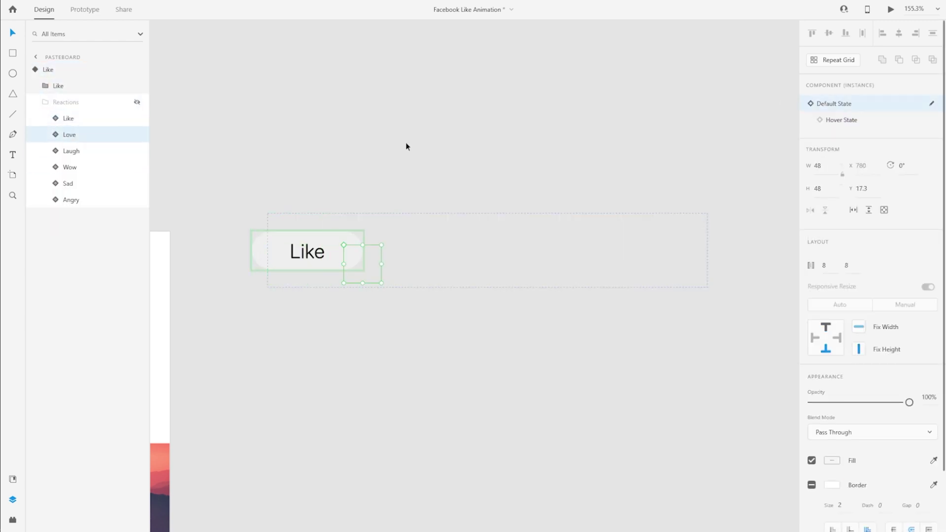
key("Down")
key("Down")
key("Down")
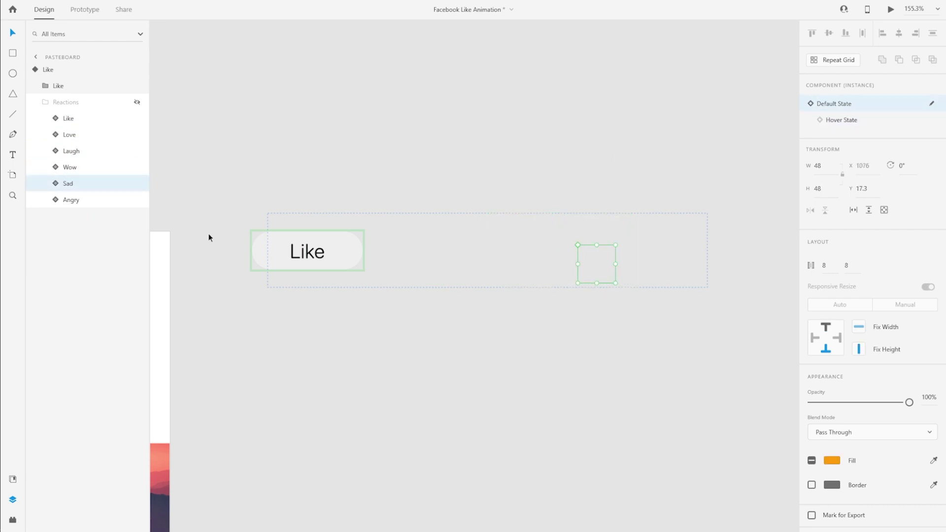
key("Down")
key("Escape")
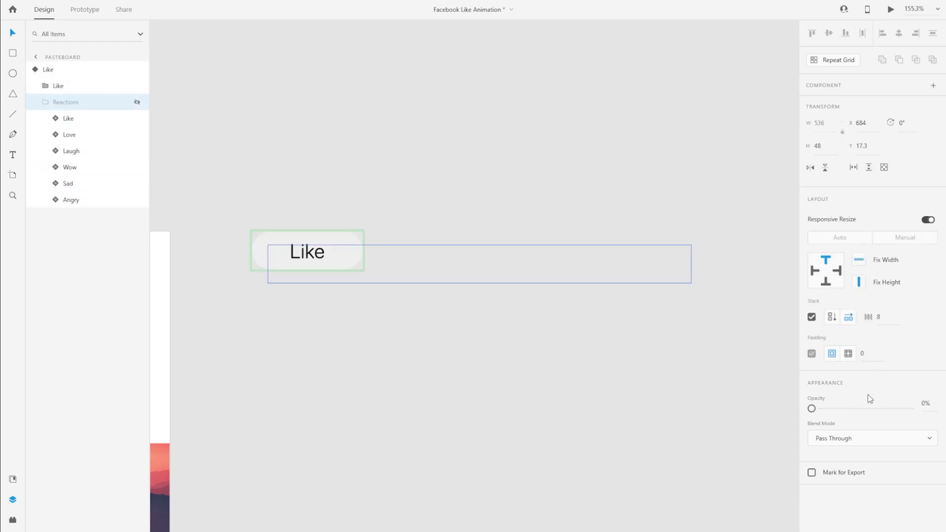
key("Escape")
left_click(846, 104)
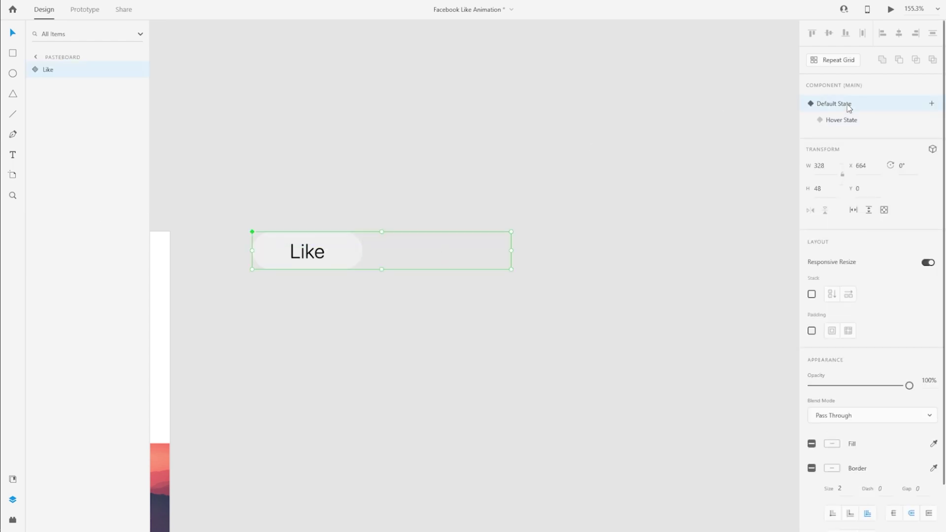
left_click(640, 270)
scroll(640, 271, "down", 2)
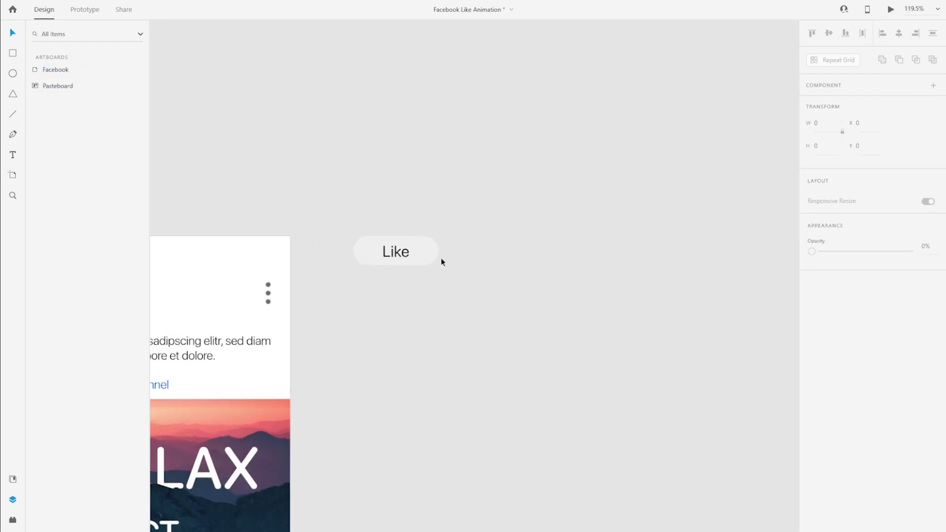
Step: Examine the Default State layers of the main Like component, including the hidden Reactions group and the reactions inside it
left_click(424, 260)
scroll(513, 215, "up", 2)
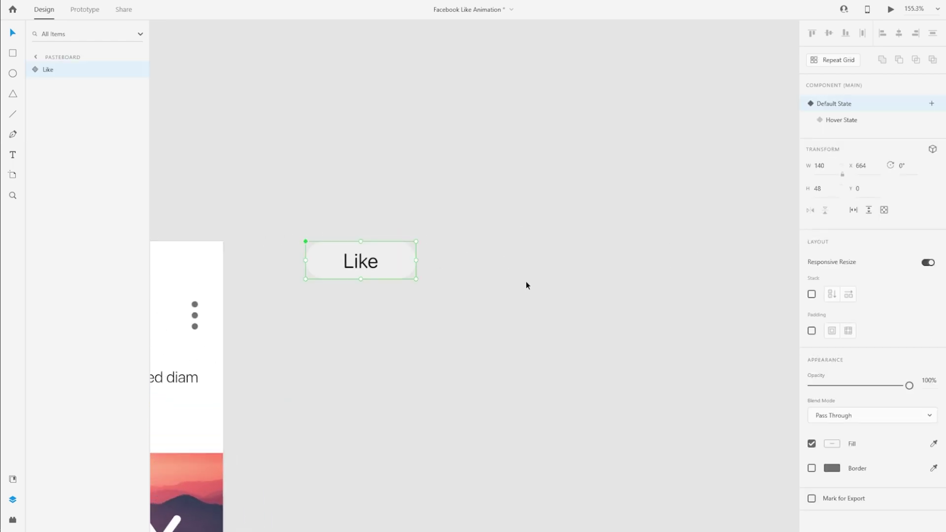
left_click(36, 70)
left_click(64, 102)
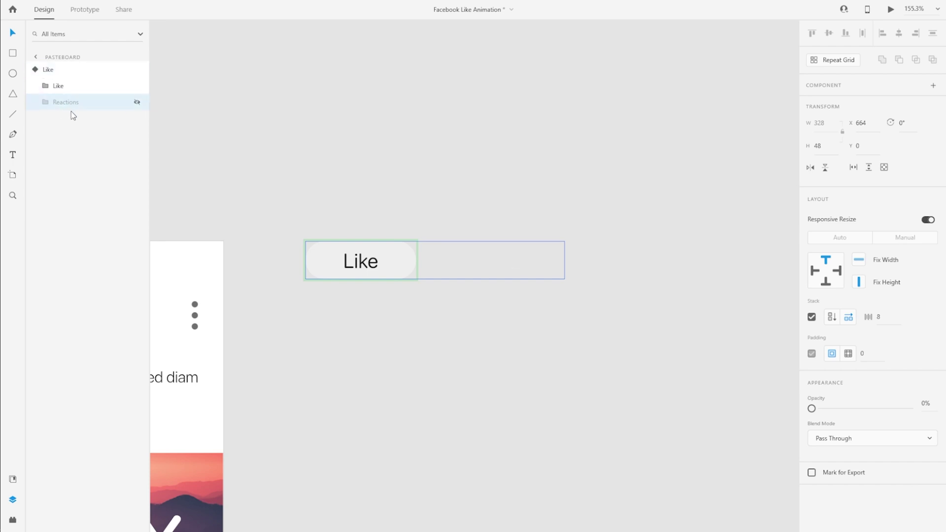
left_click(46, 102)
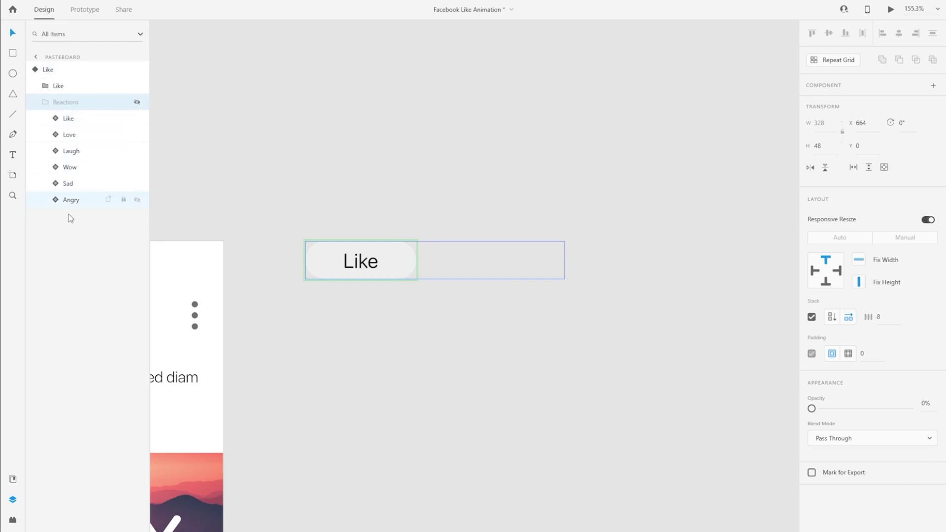
left_click(45, 102)
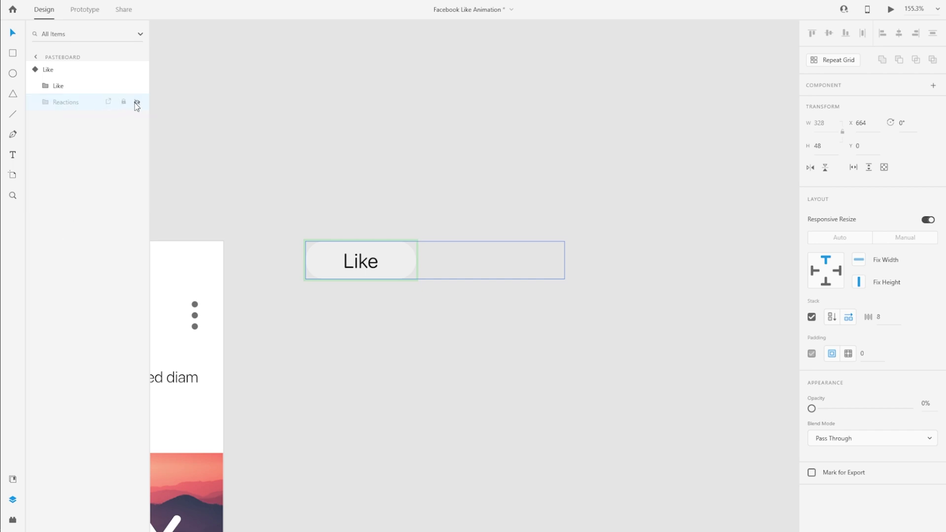
left_click(69, 68)
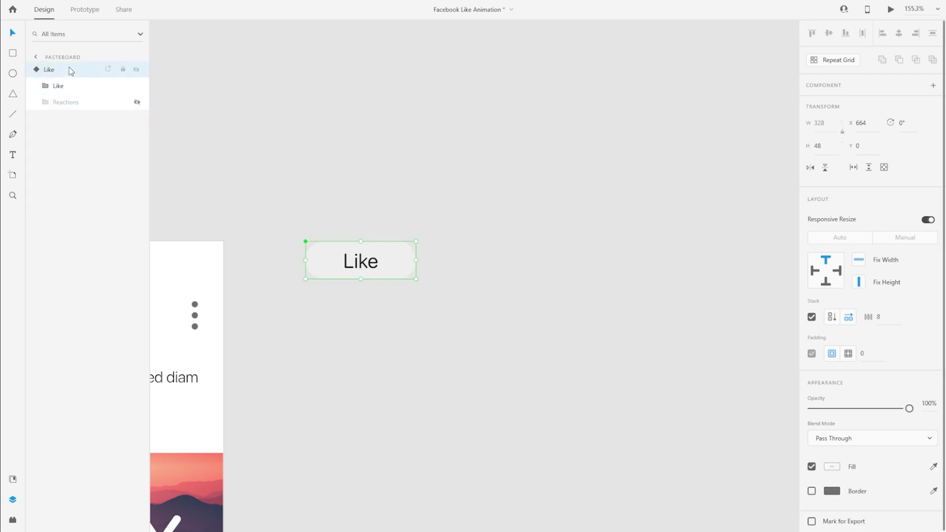
left_click(69, 103)
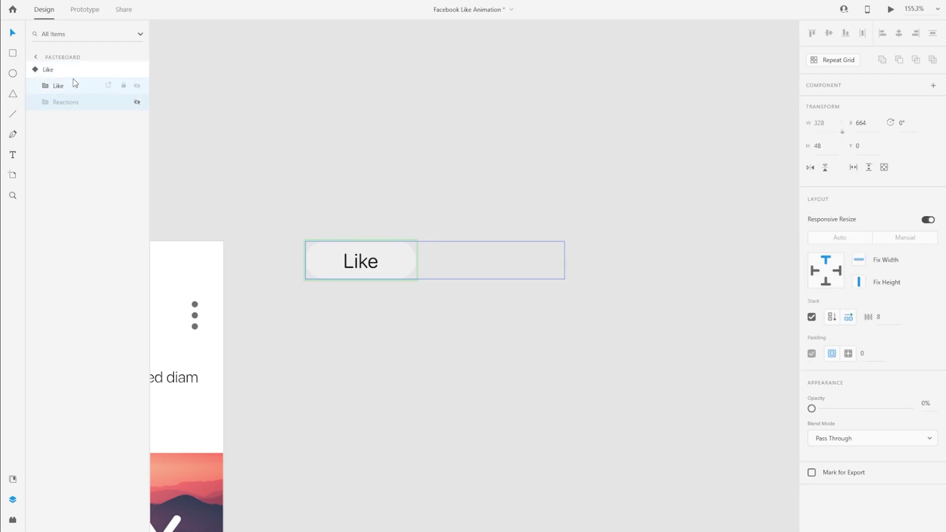
left_click(137, 102)
left_click(397, 342)
left_click(340, 263)
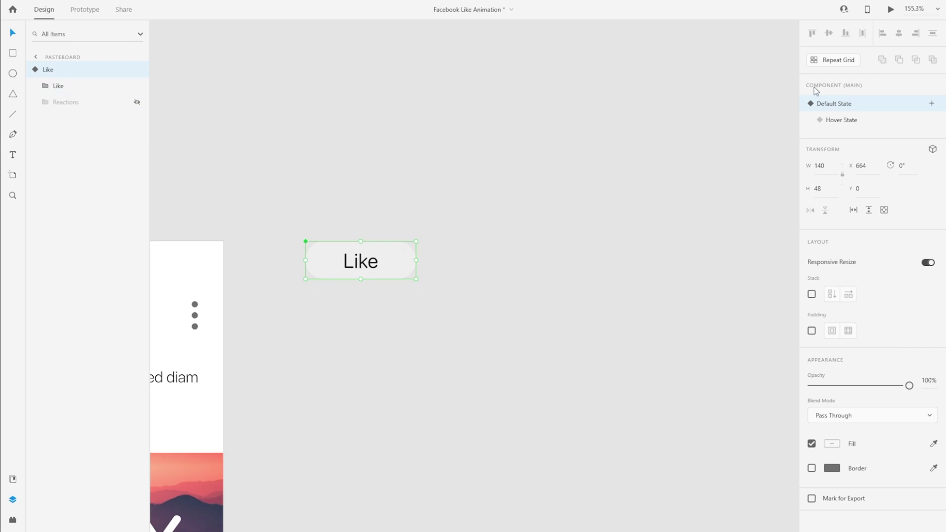
Step: Compare the main Like component's Hover State with its Default State, ending on the Default State
left_click(862, 121)
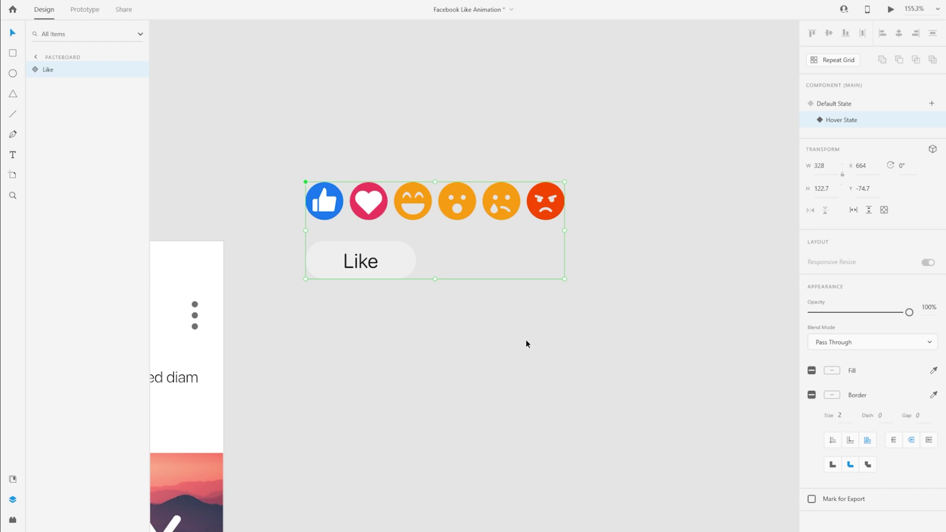
left_click(855, 105)
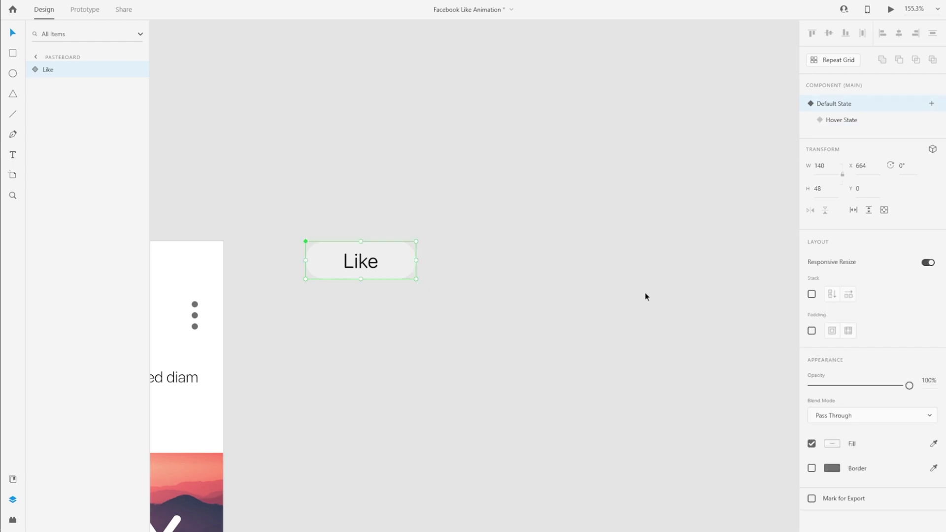
left_click(566, 391)
left_click(372, 272)
Step: Move the main Like component to X 803, Y -7 and place an instance of it in the post's footer at X 31, Y 606
scroll(663, 208, "down", 5)
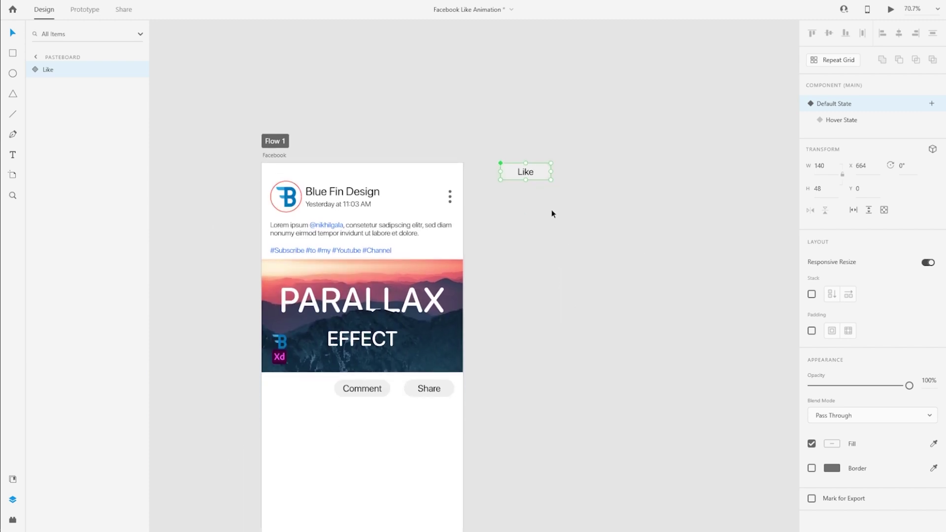
left_click_drag(539, 173, 588, 170)
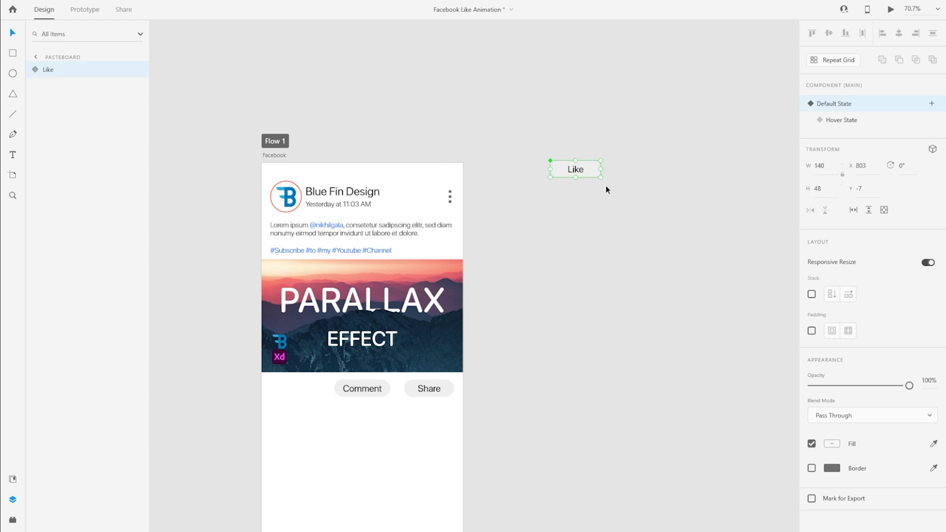
left_click_drag(587, 167, 310, 387)
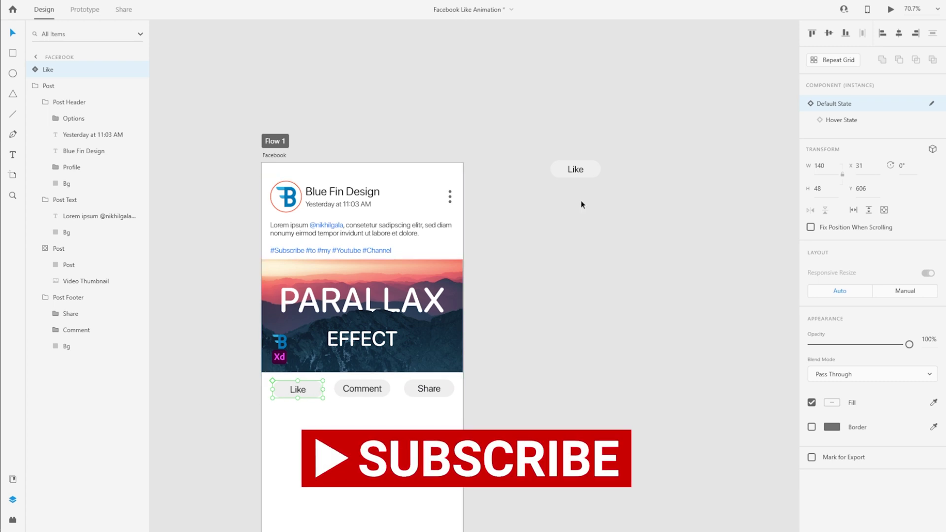
Step: Move the Like instance into the Post Footer group between Comment and Bg, and align it with the other buttons at Y 603
left_click(578, 170)
left_click(292, 393)
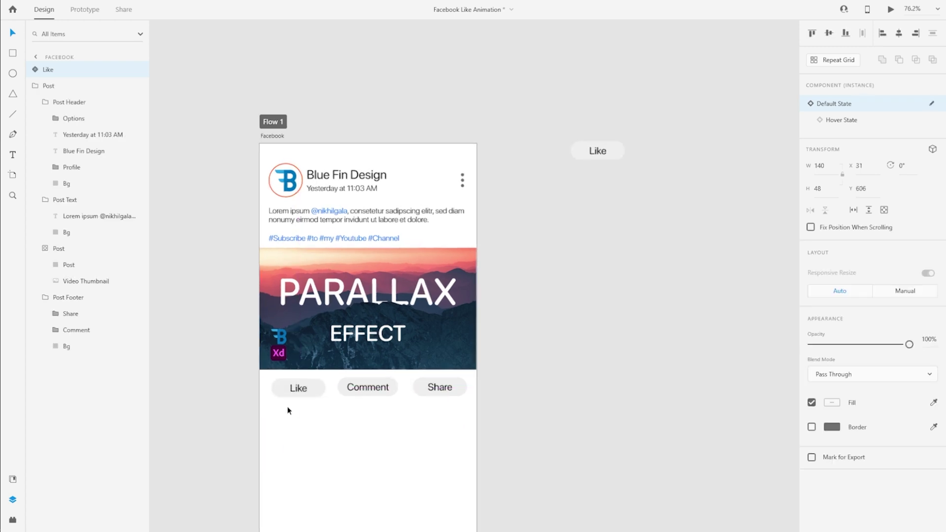
scroll(287, 406, "up", 5)
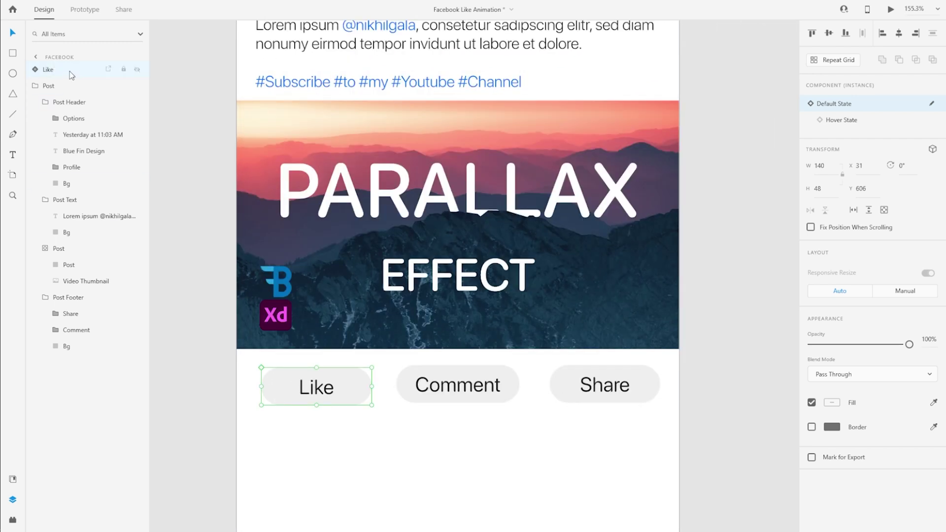
left_click_drag(54, 70, 89, 337)
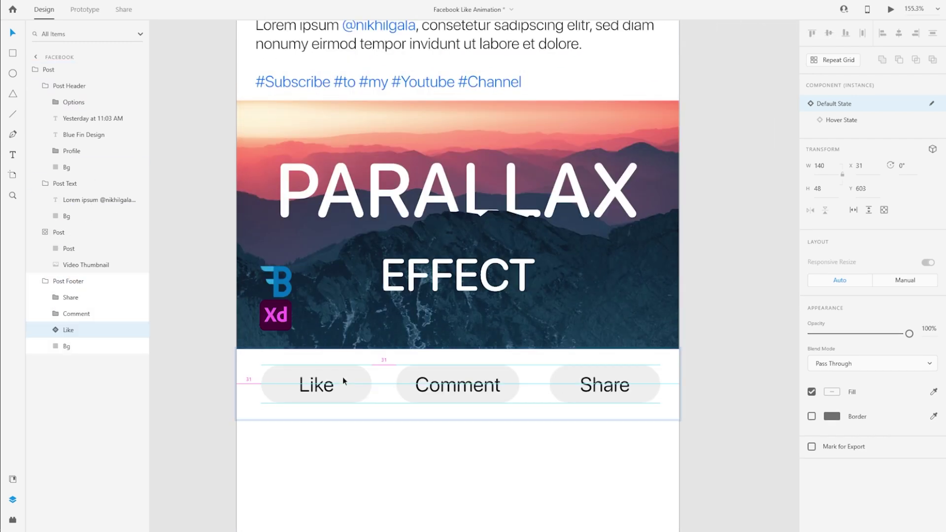
Step: Collapse the Post Header, Post Text, Post and Post Footer layers, and select the whole Post group
left_click(235, 311)
scroll(236, 311, "down", 5)
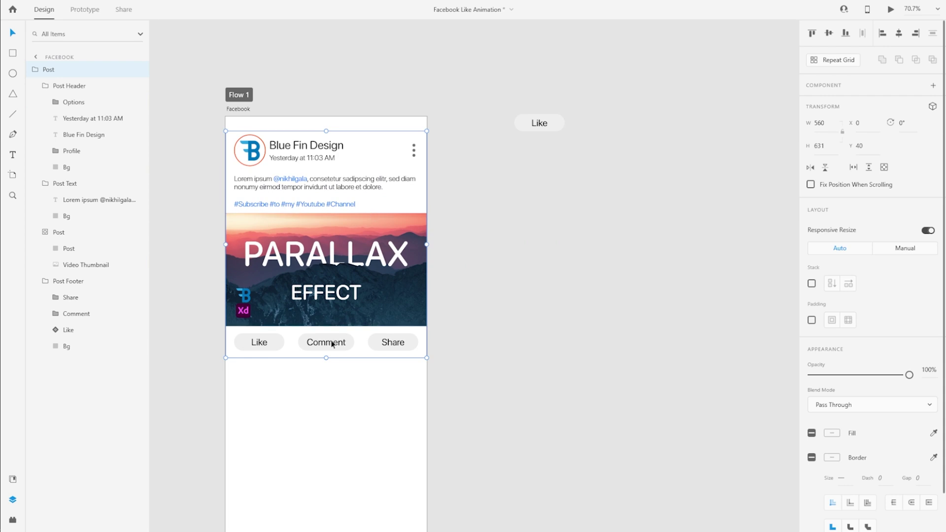
left_click_drag(483, 302, 573, 252)
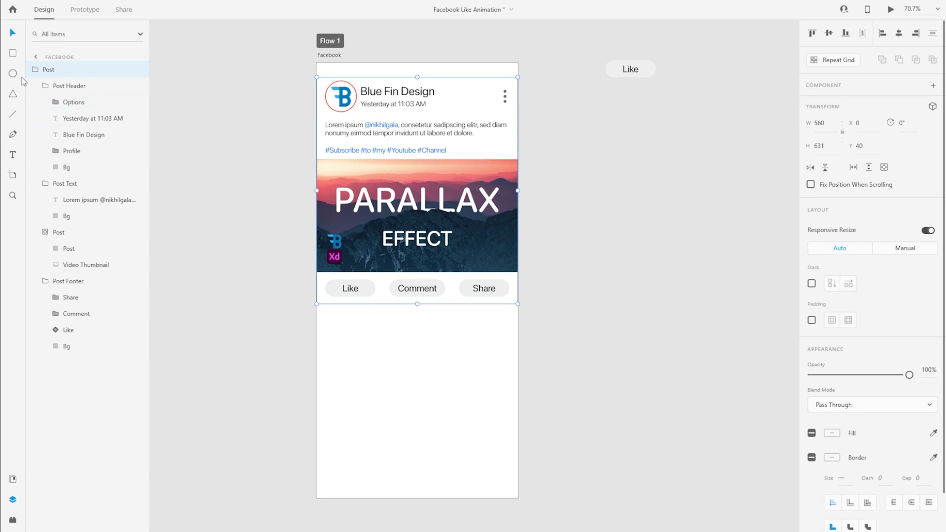
left_click(45, 85)
left_click(46, 102)
left_click(45, 118)
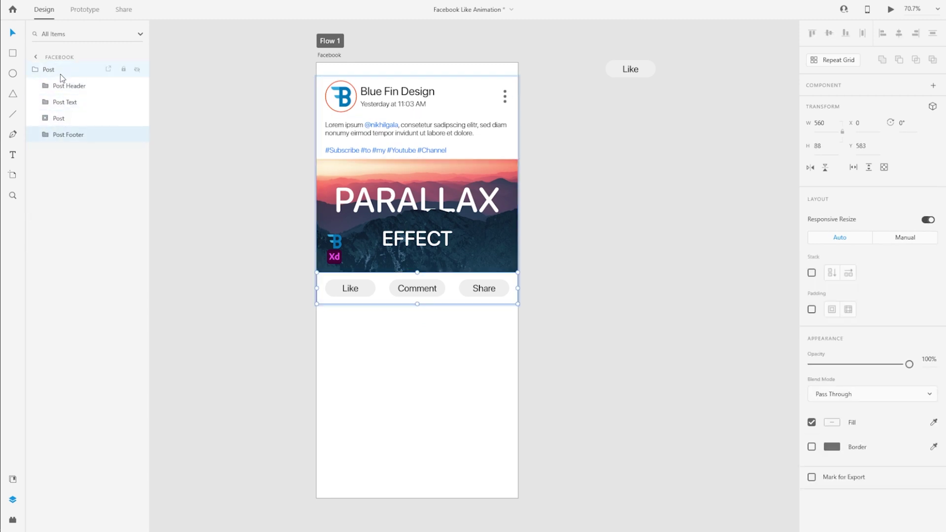
left_click(60, 72)
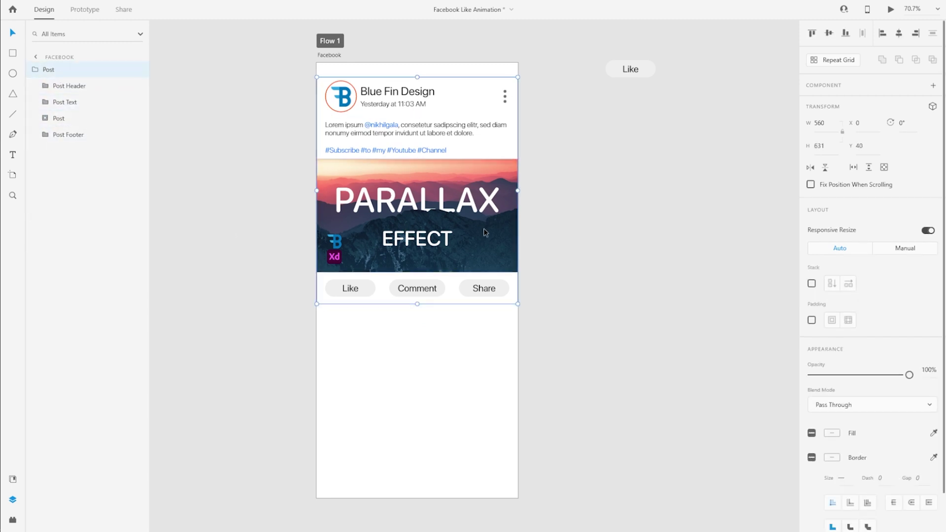
Step: Turn the Post group into a vertical Repeat Grid of stacked posts and widen their spacing, for a grid height of about 3383
left_click(833, 61)
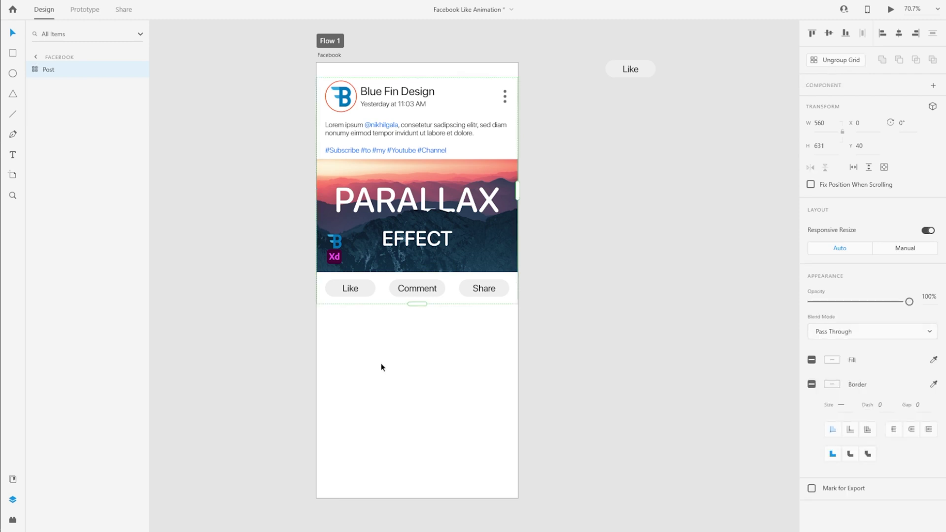
left_click_drag(418, 307, 417, 413)
scroll(417, 413, "up", 5)
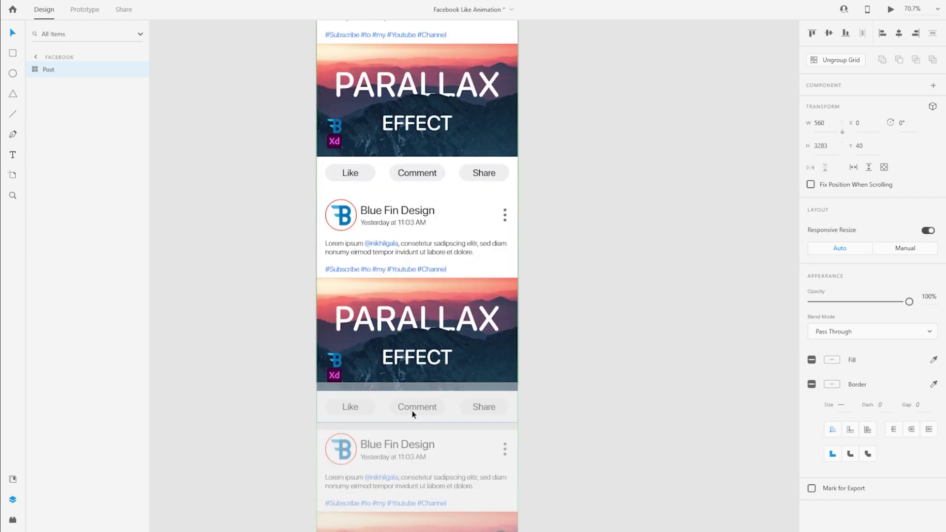
scroll(409, 412, "down", 2)
left_click_drag(365, 297, 365, 307)
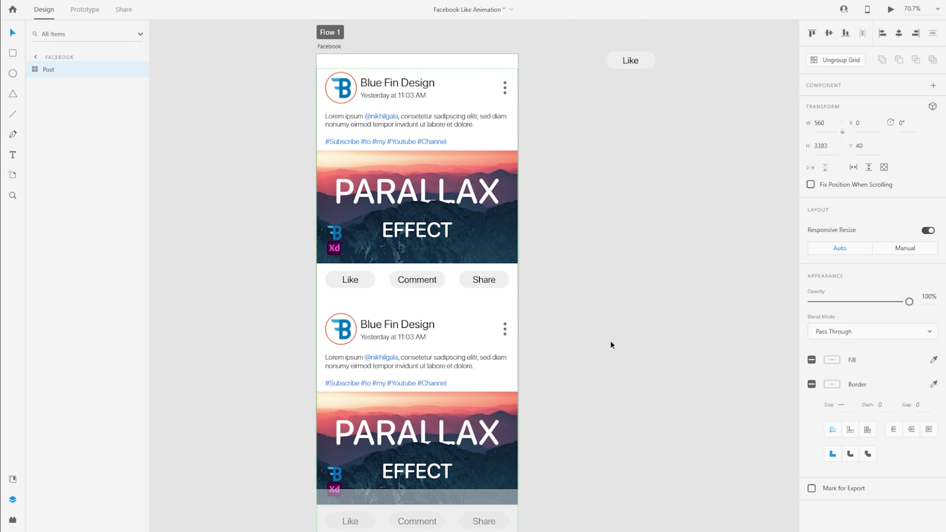
Step: Make the repeated Post grid scroll vertically and name its scroll group "Posts"
left_click(35, 71)
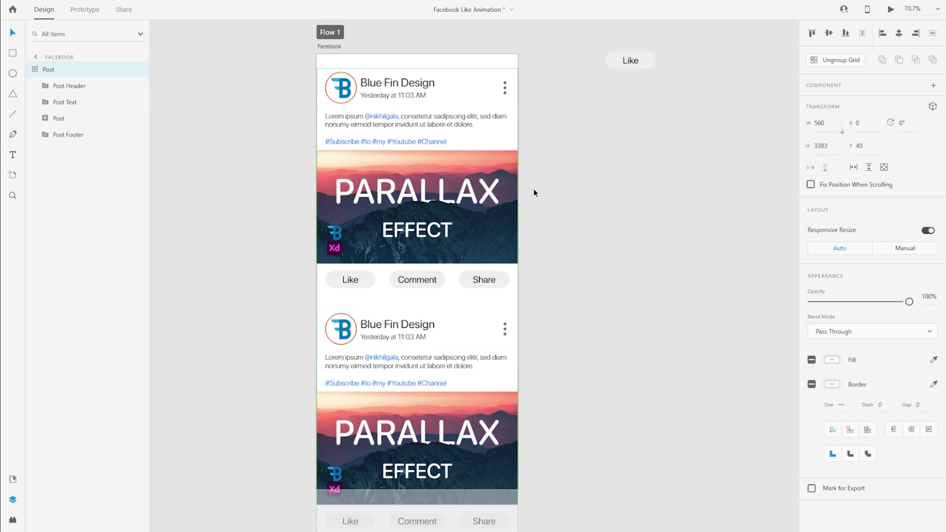
left_click(869, 168)
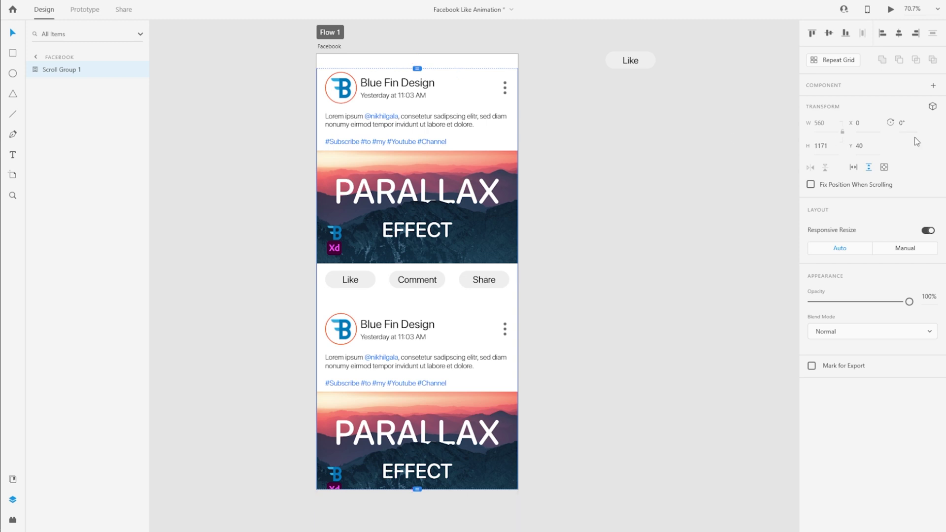
left_click(36, 73)
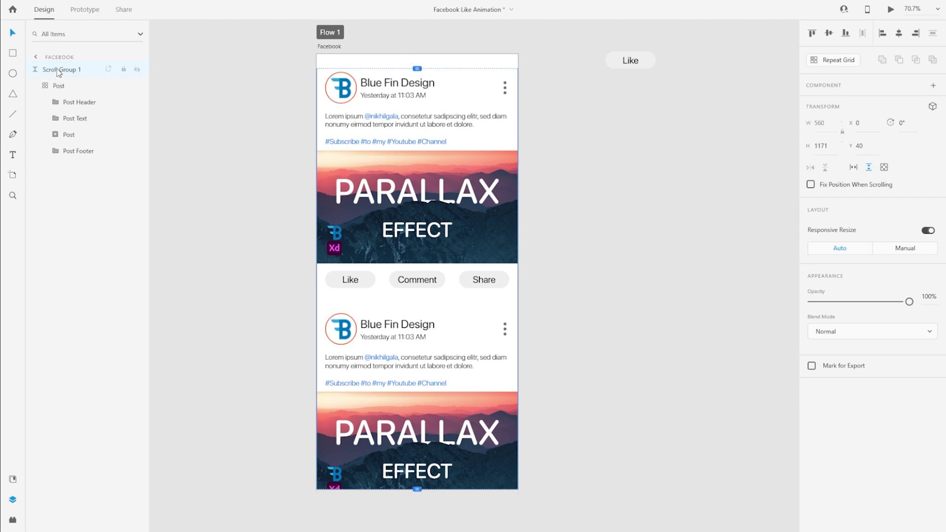
double_click(57, 71)
type("Posts")
key("Return")
Step: Replace the second post's thumbnail with the "Video Thumbnail@2x" image from the "2021-07-18 - Pull to Refresh" folder
left_click(59, 86)
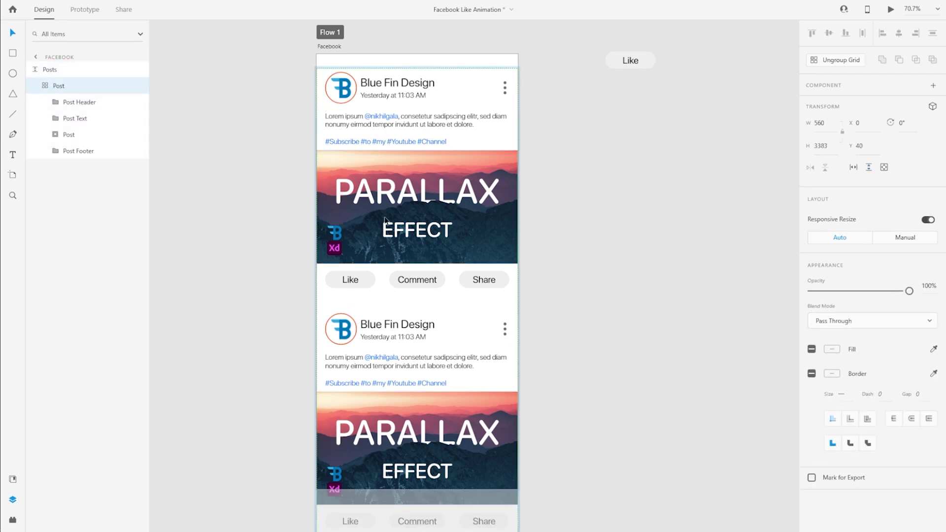
left_click(86, 102)
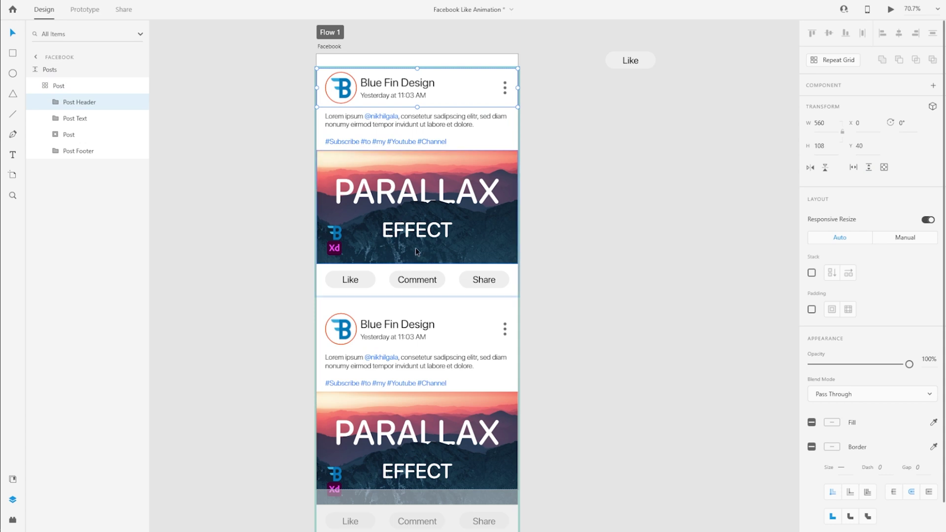
scroll(416, 247, "down", 5)
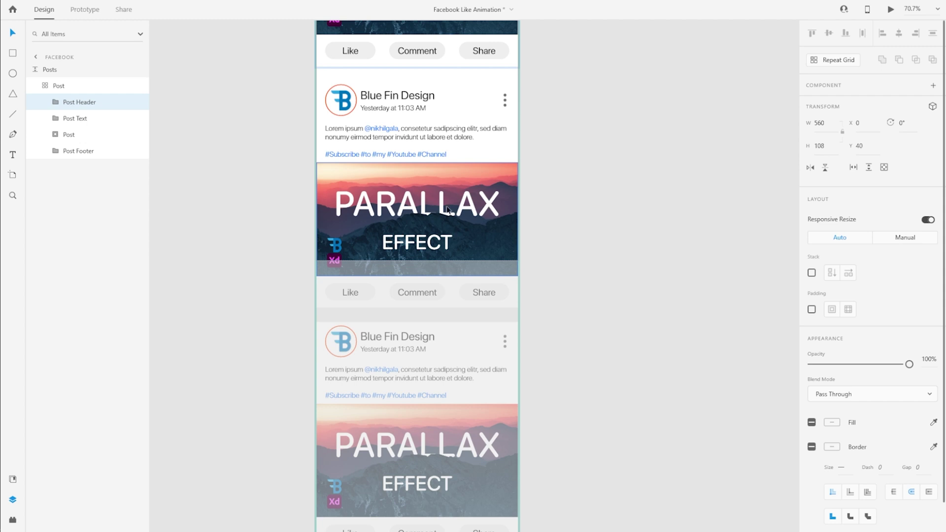
scroll(410, 212, "down", 1)
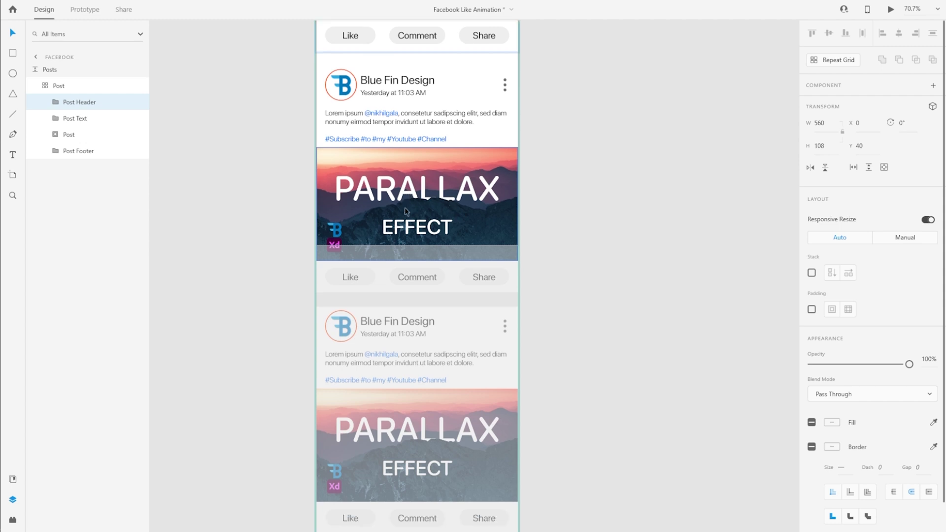
scroll(405, 211, "up", 8)
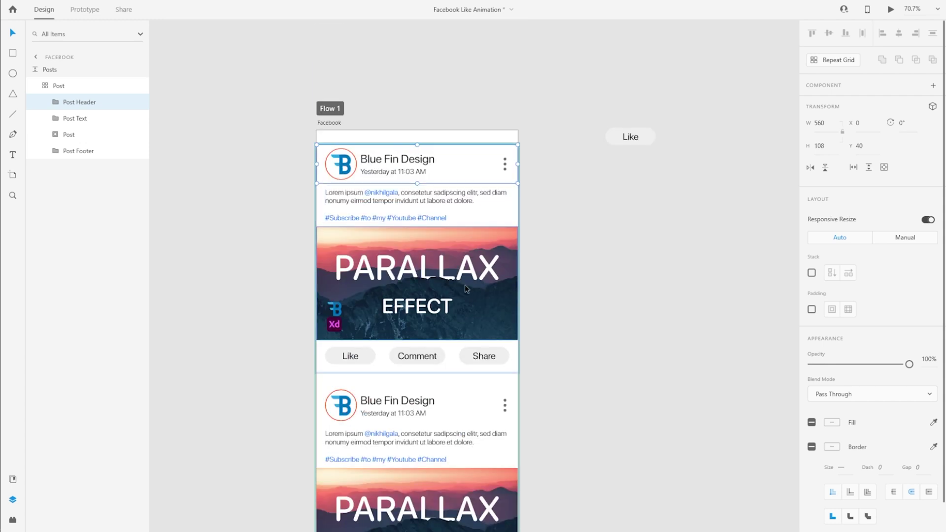
scroll(465, 286, "down", 5)
left_click(417, 205)
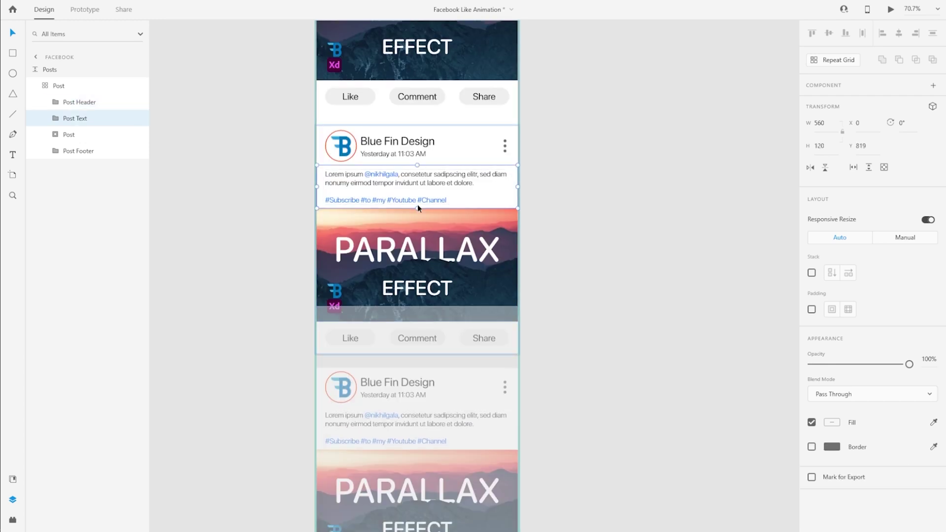
left_click(413, 252)
right_click(78, 167)
left_click(123, 301)
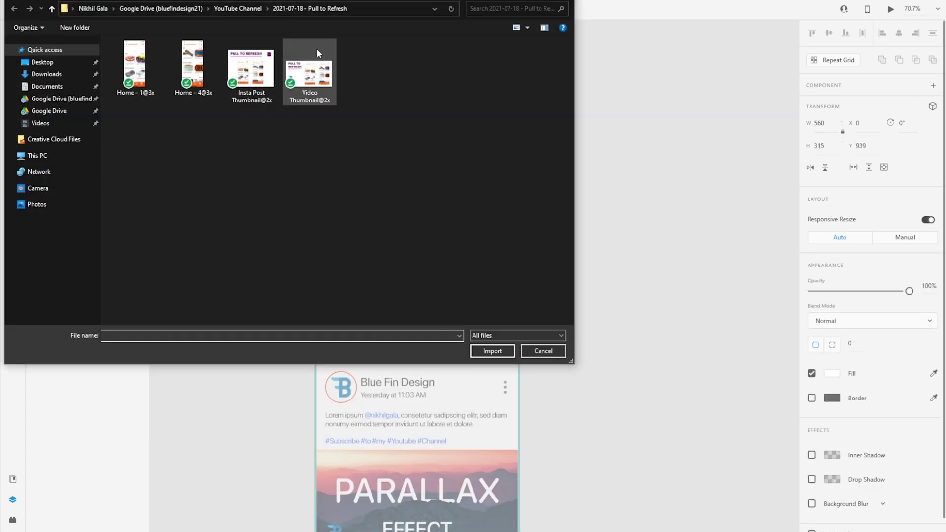
double_click(316, 49)
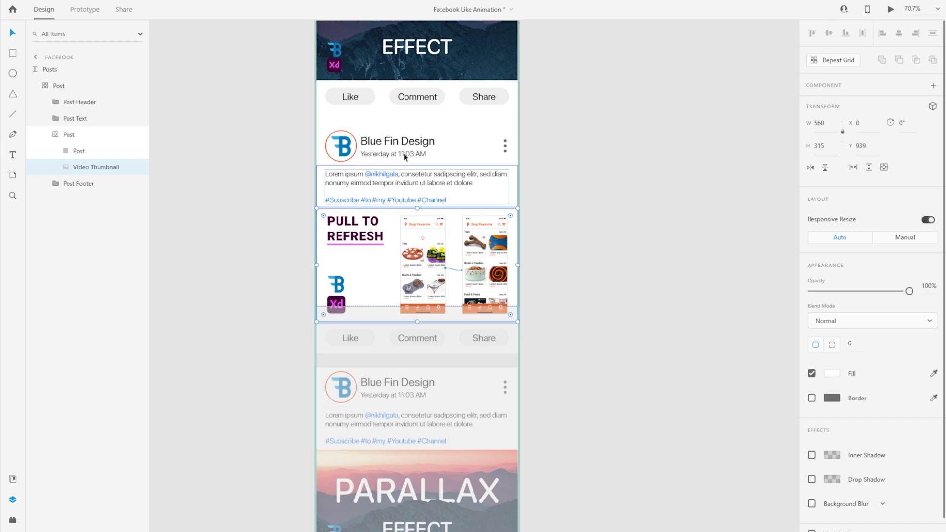
Step: Open the image import for the thumbnail of the grid's last full post and browse to the YouTube Channel folder
scroll(438, 344, "down", 5)
left_click(437, 340)
key("ctrl+shift+i")
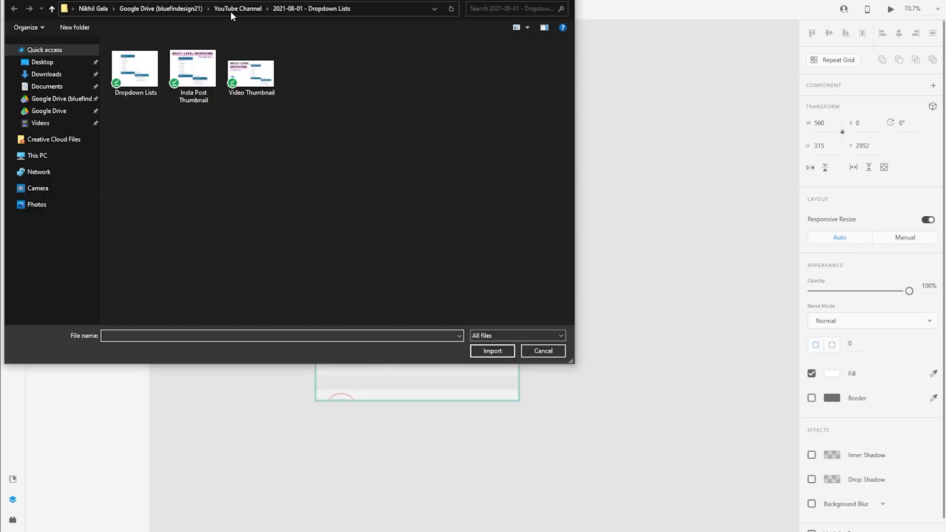
left_click(231, 11)
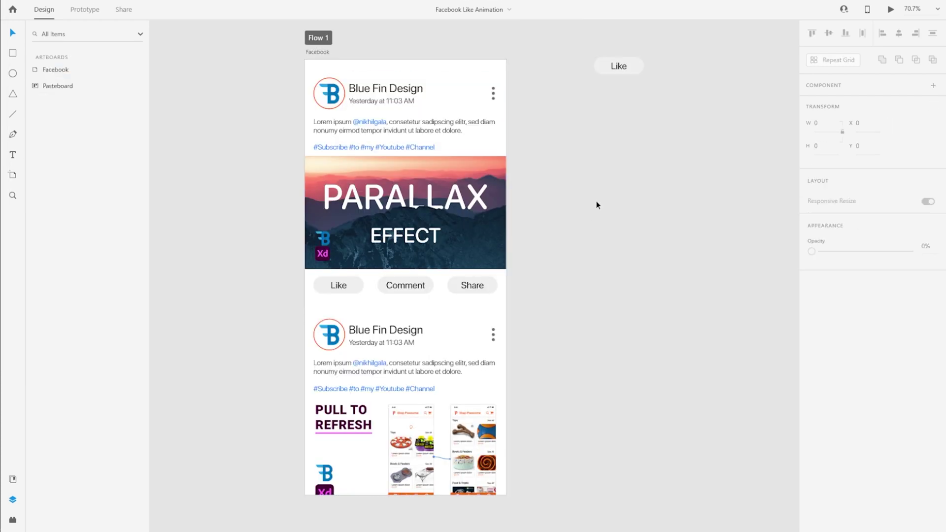
Step: Preview the Facebook artboard's flow, scroll through the feed and test the Like reactions on the Multi-Level Dropdown post
left_click(320, 39)
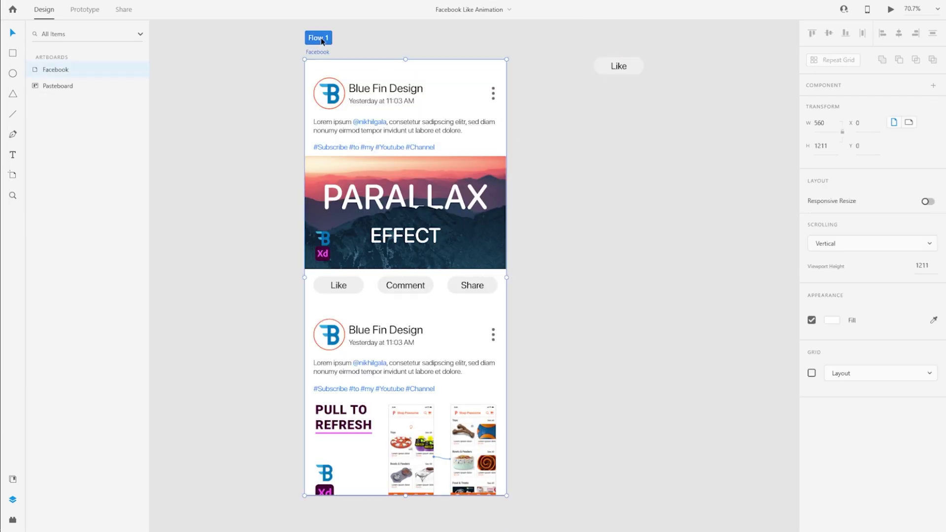
left_click(889, 11)
scroll(470, 273, "down", 10)
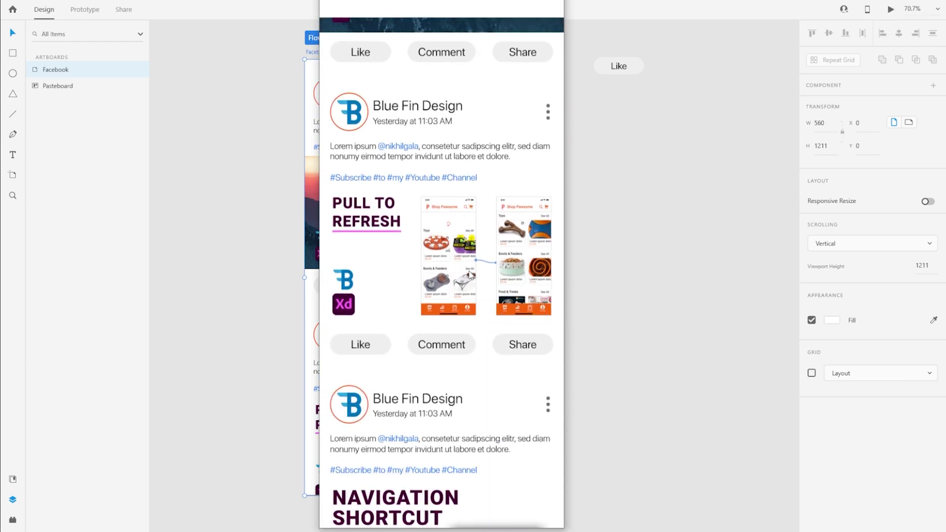
scroll(471, 274, "down", 10)
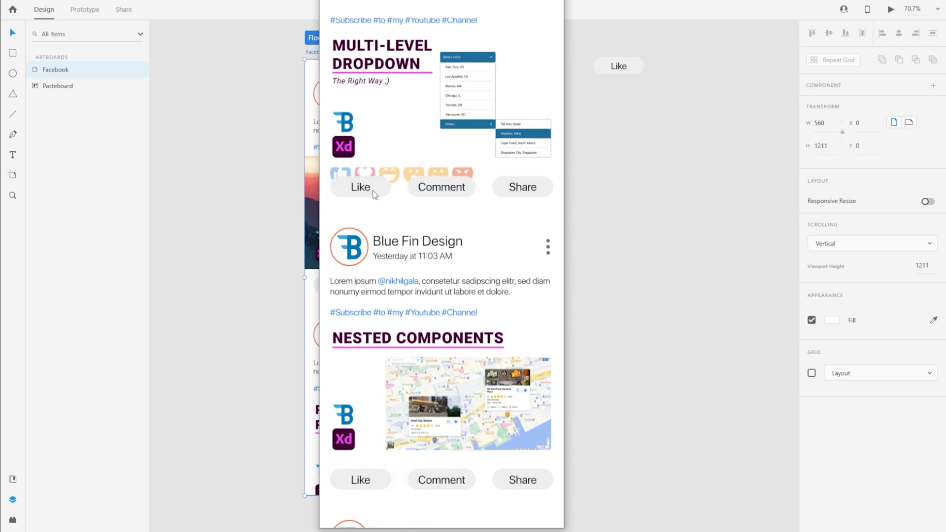
mouse_move(381, 196)
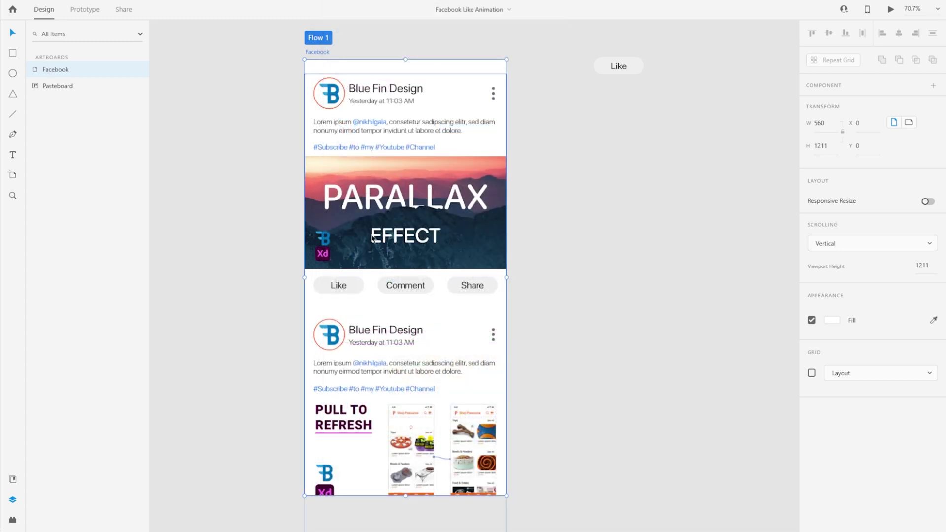
Step: Reorder the layers inside the Post repeat grid from front to back as Post Footer, Post, Post Text, Post Header
left_click(357, 157)
left_click(78, 151)
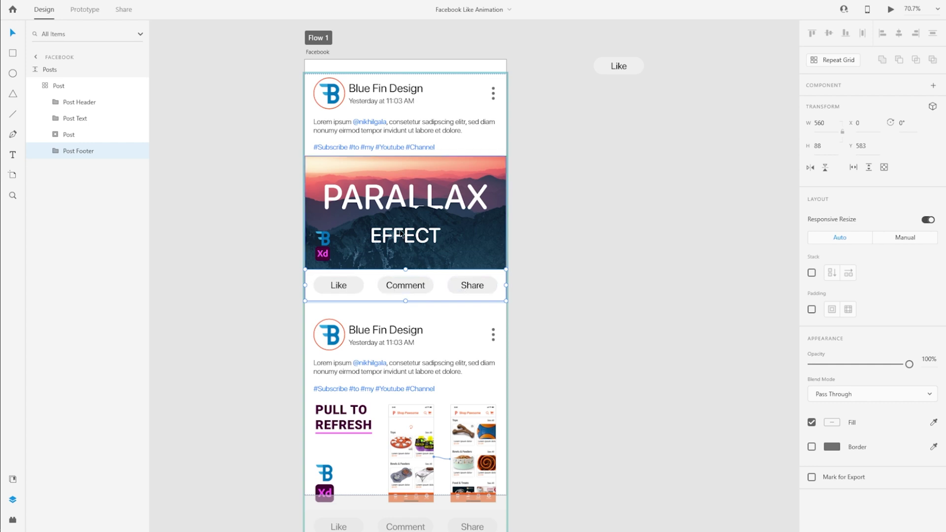
left_click(452, 206)
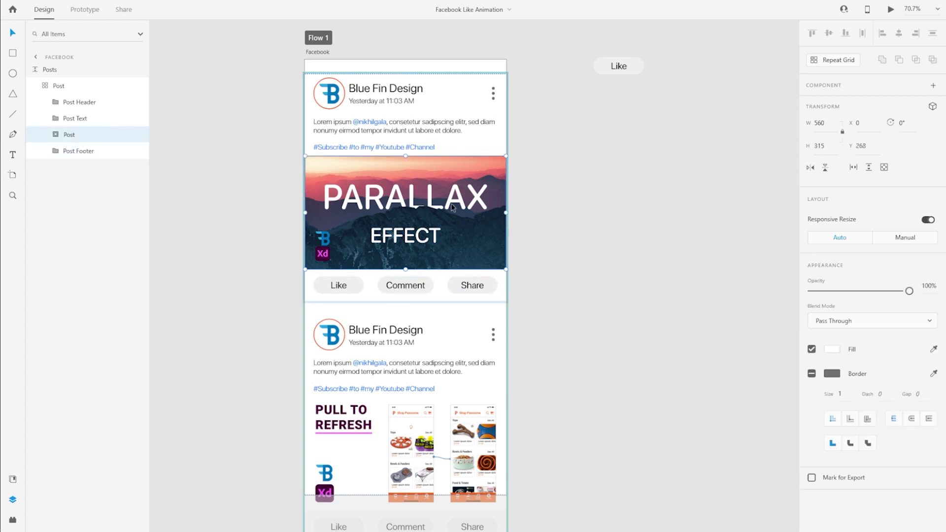
left_click(81, 153)
left_click_drag(81, 155, 82, 97)
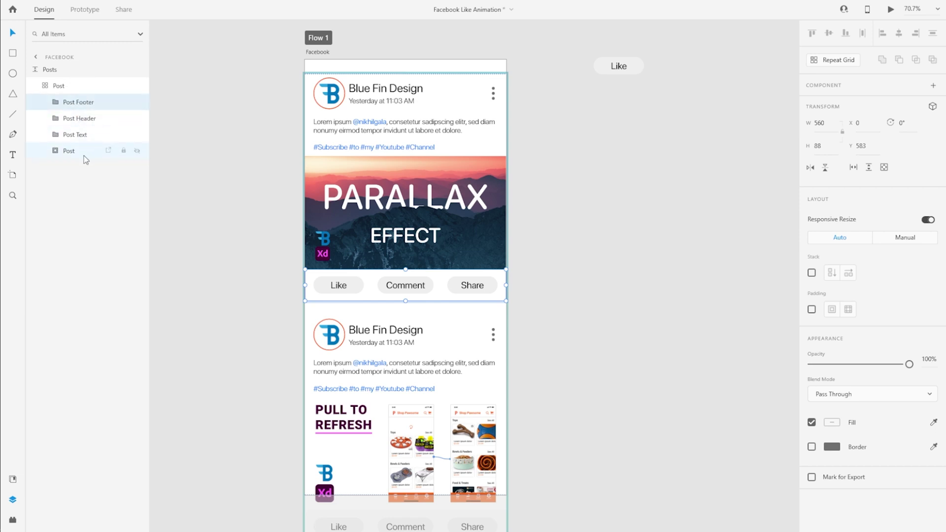
key("ctrl+z")
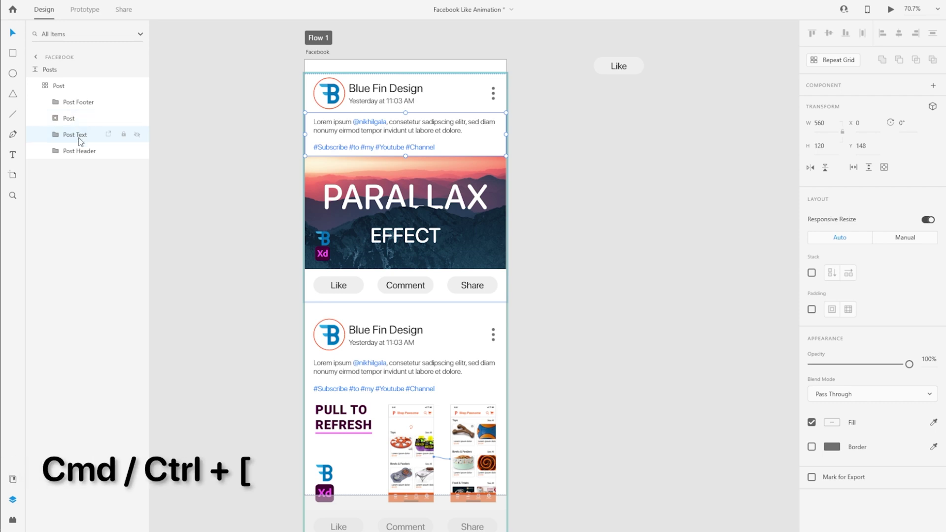
left_click(59, 84)
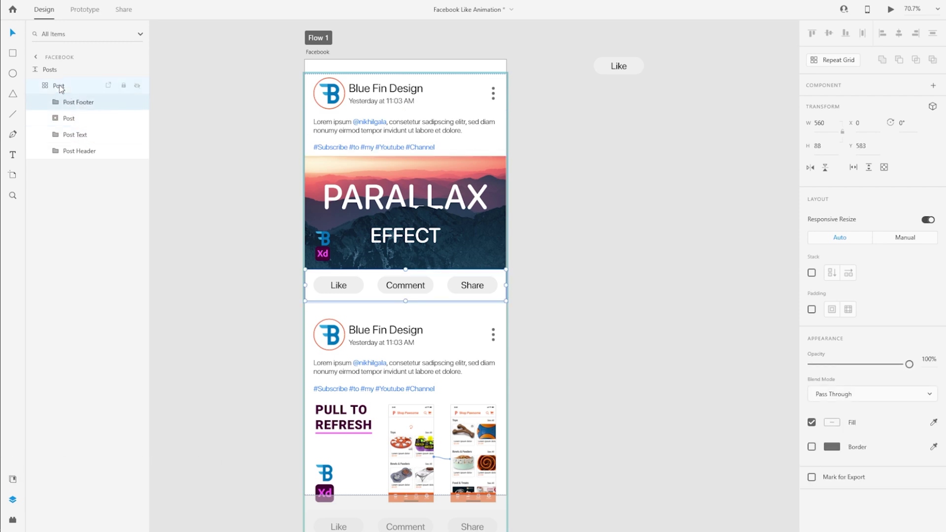
left_click(544, 223)
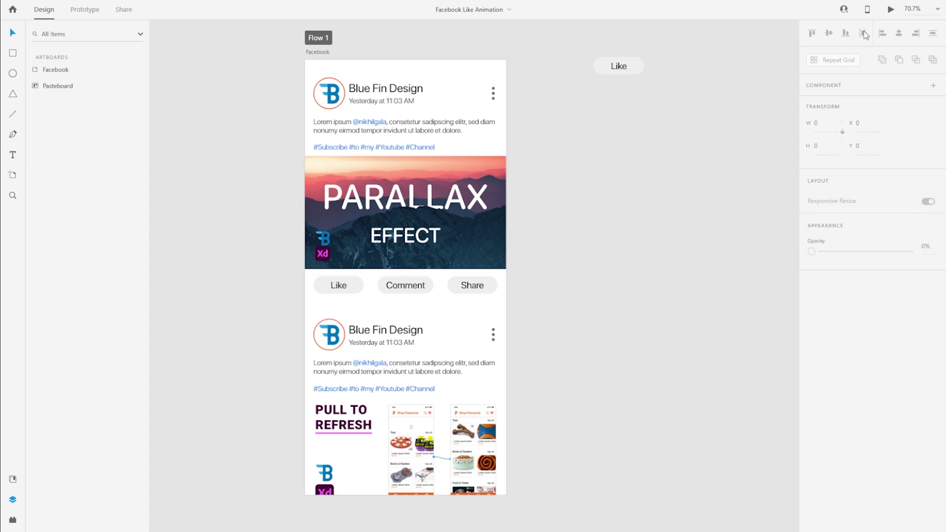
Step: Preview the feed again and test the Like hover reactions on several posts, from Nested Components back up to Parallax Effect
left_click(890, 10)
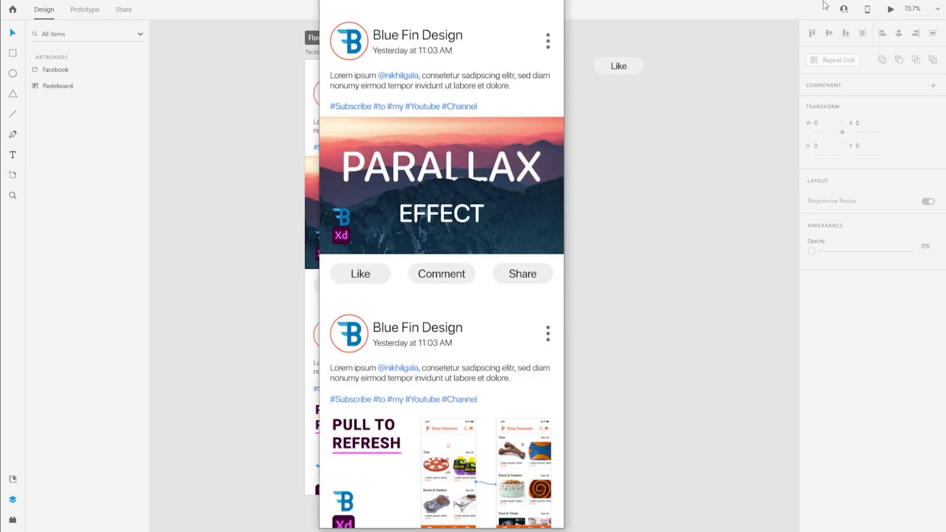
scroll(514, 123, "down", 15)
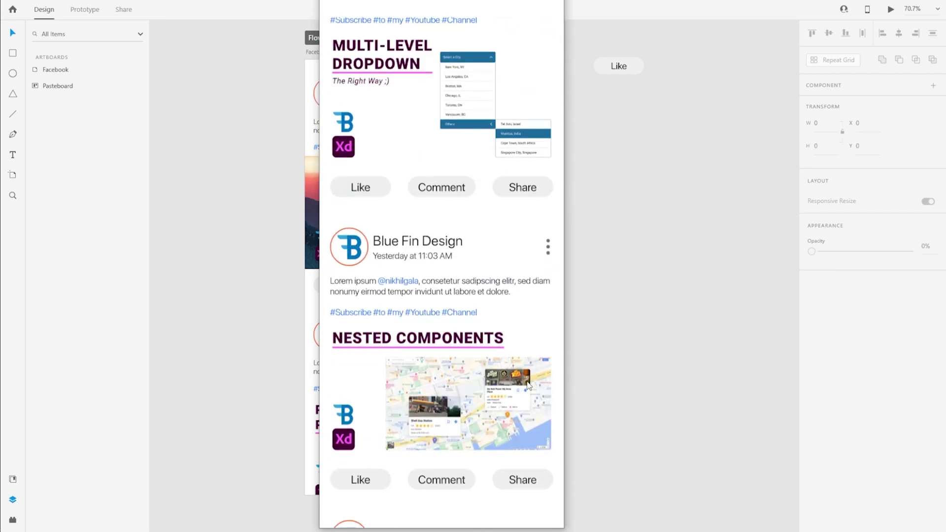
scroll(528, 384, "up", 5)
scroll(491, 373, "down", 5)
mouse_move(360, 479)
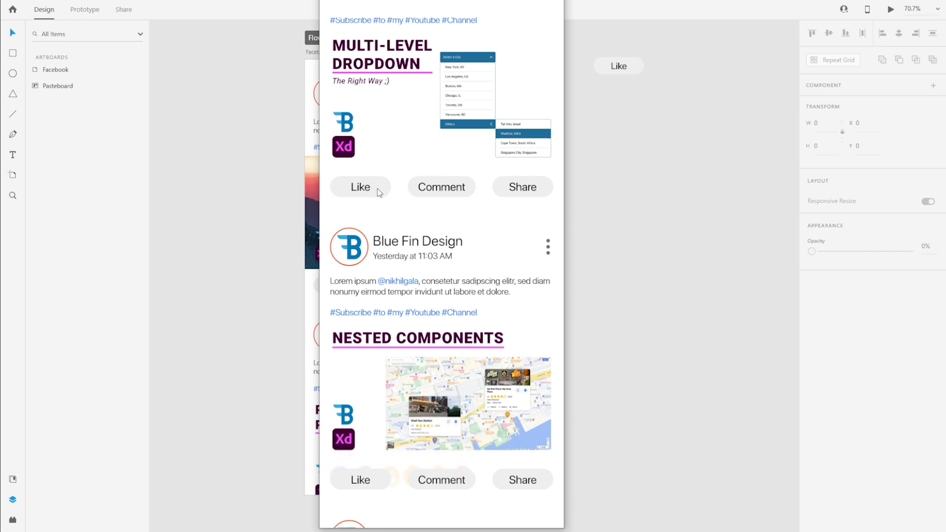
mouse_move(367, 187)
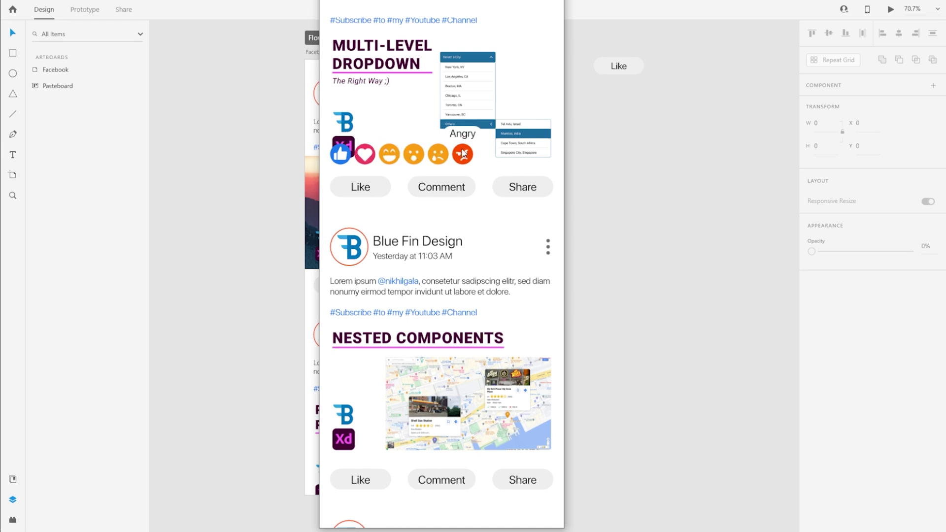
scroll(463, 153, "up", 5)
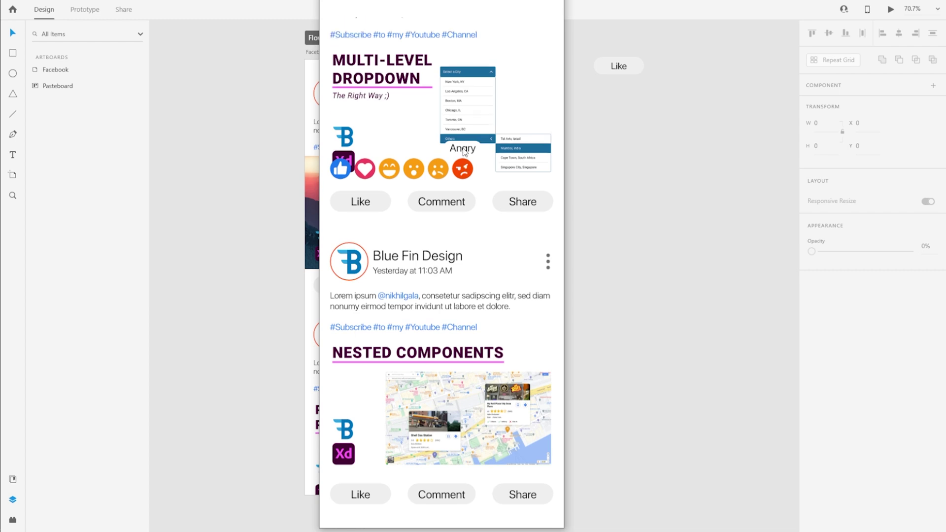
mouse_move(358, 158)
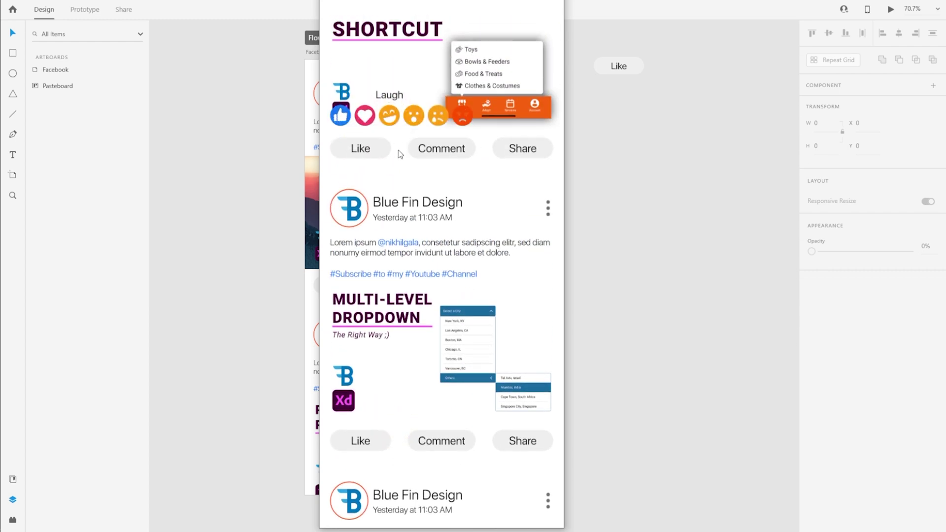
scroll(492, 299, "up", 12)
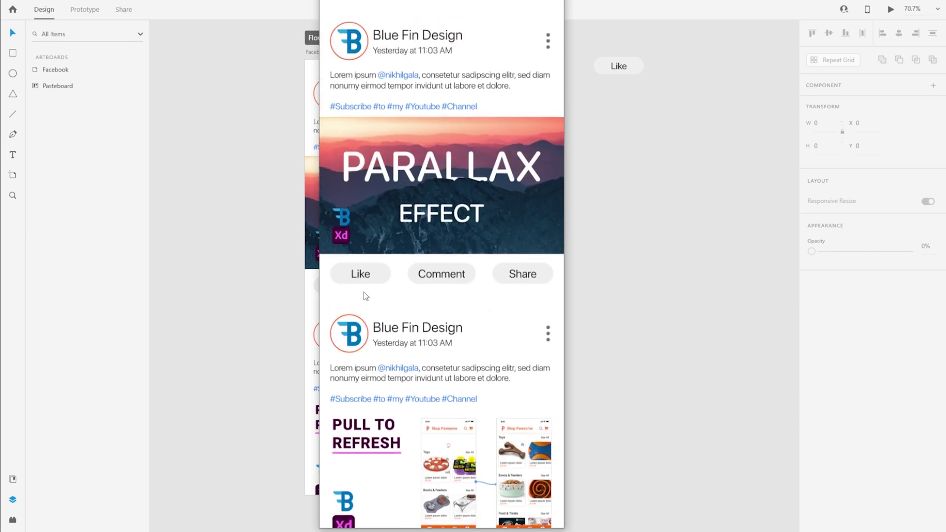
mouse_move(363, 295)
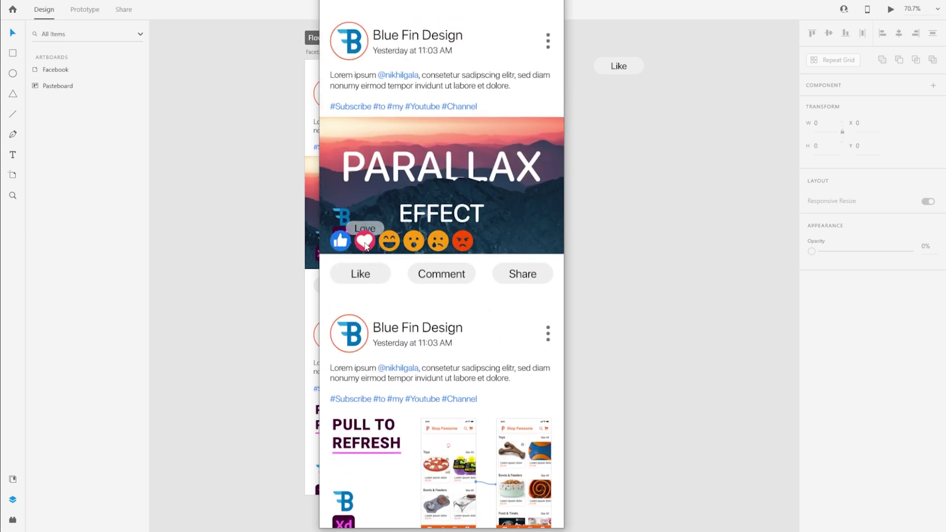